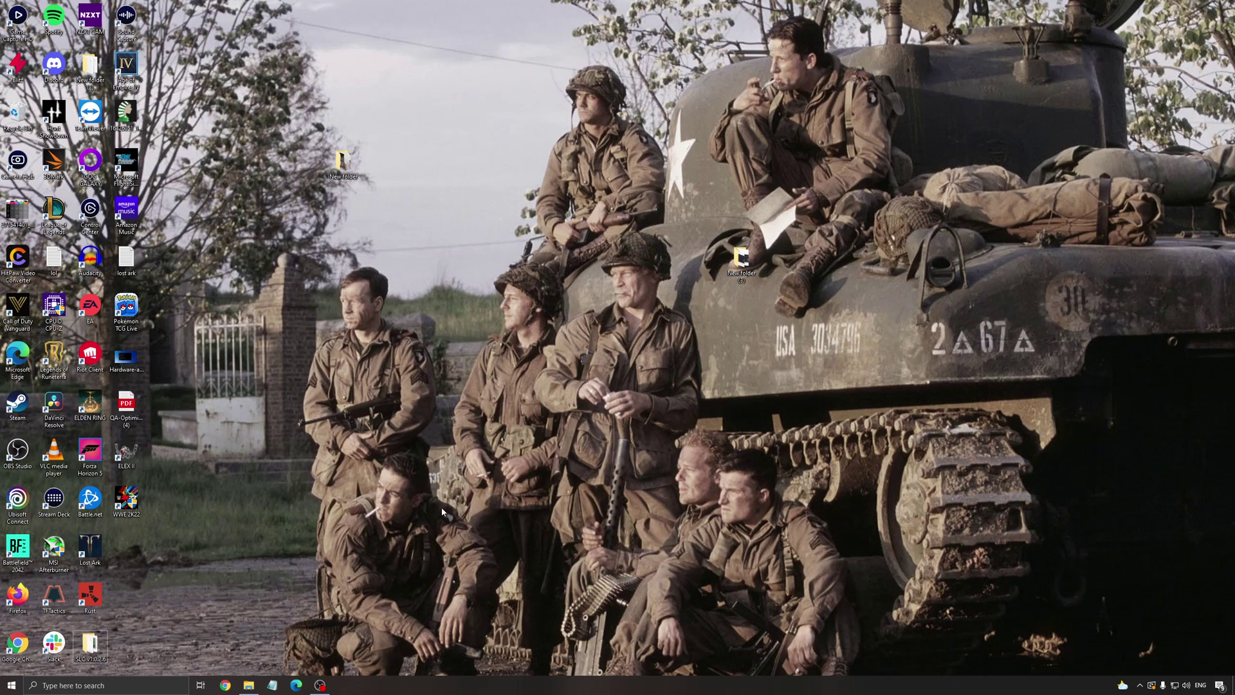
- Search Windows for "game mode" and open the Game Mode settings
{"action": "left_click", "coordinate": [74, 685]}
{"action": "type", "text": "game mode"}
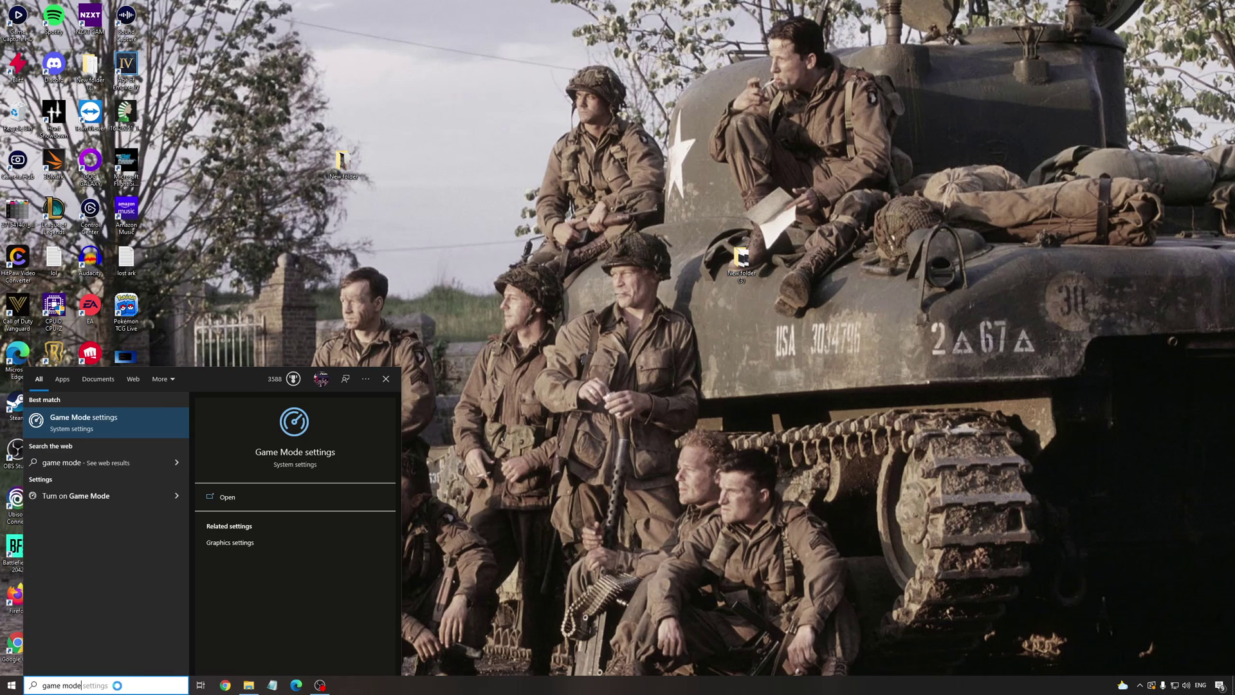
{"action": "key", "text": "Return"}
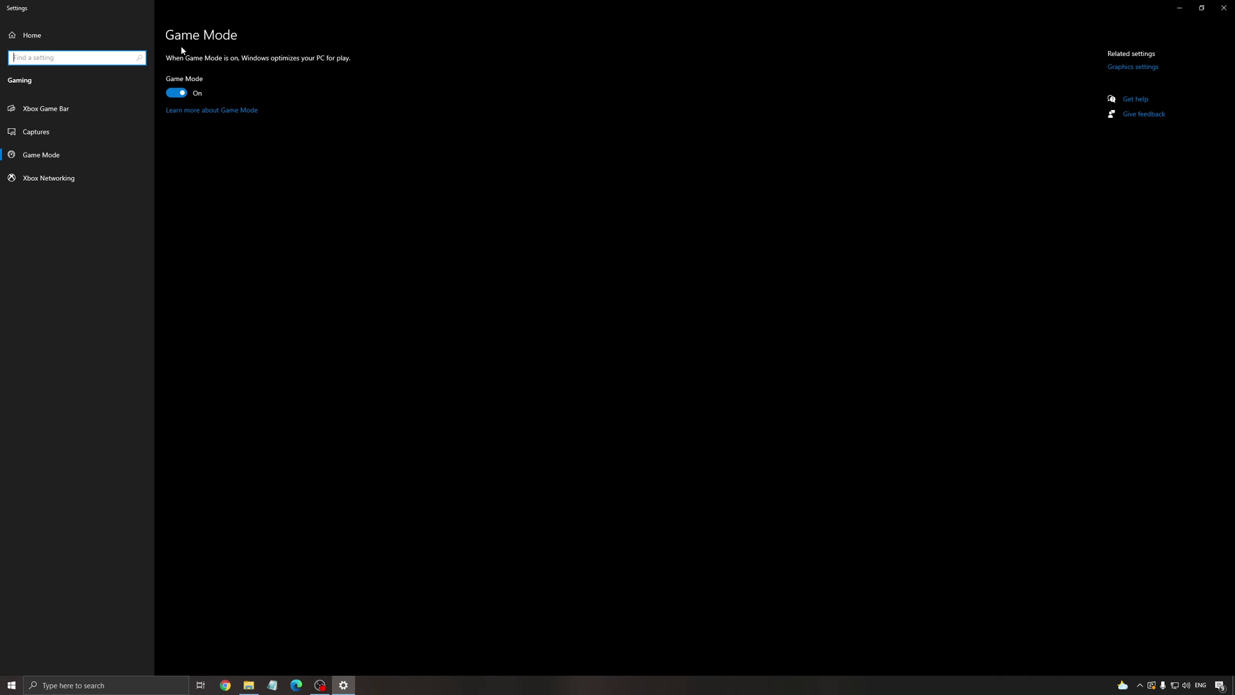
- Review the Xbox Game Bar and Captures settings, and close Settings
{"action": "left_click", "coordinate": [47, 110]}
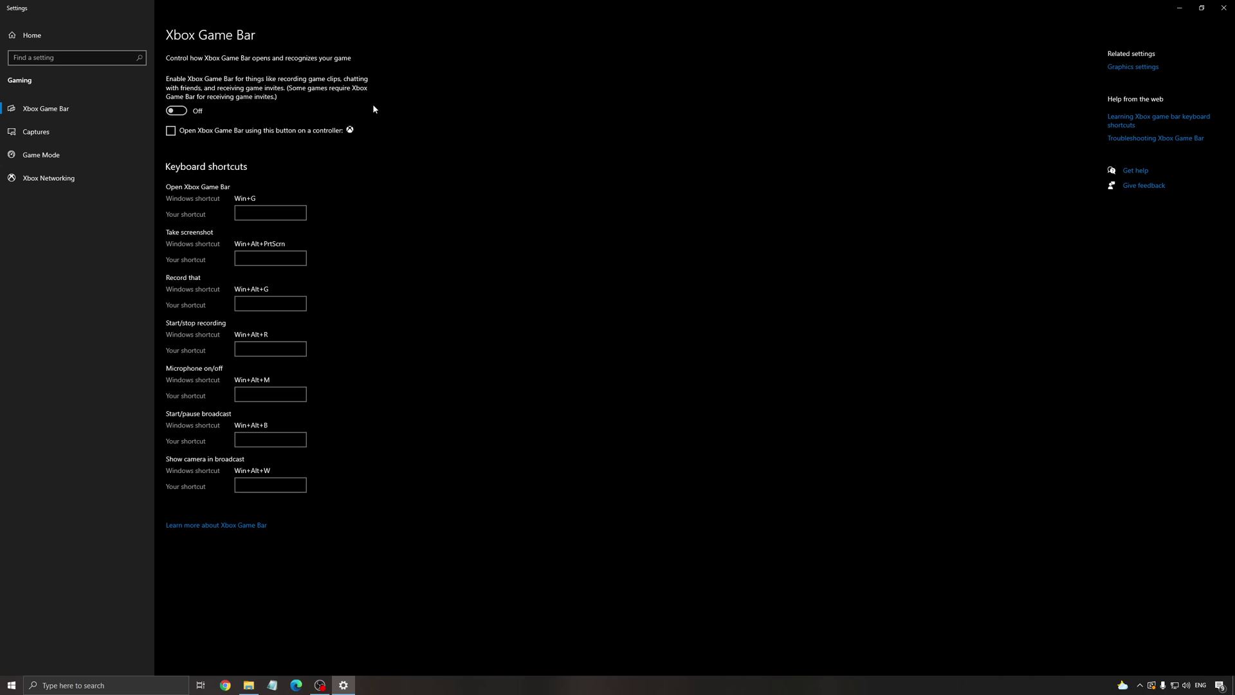
{"action": "left_click", "coordinate": [80, 132]}
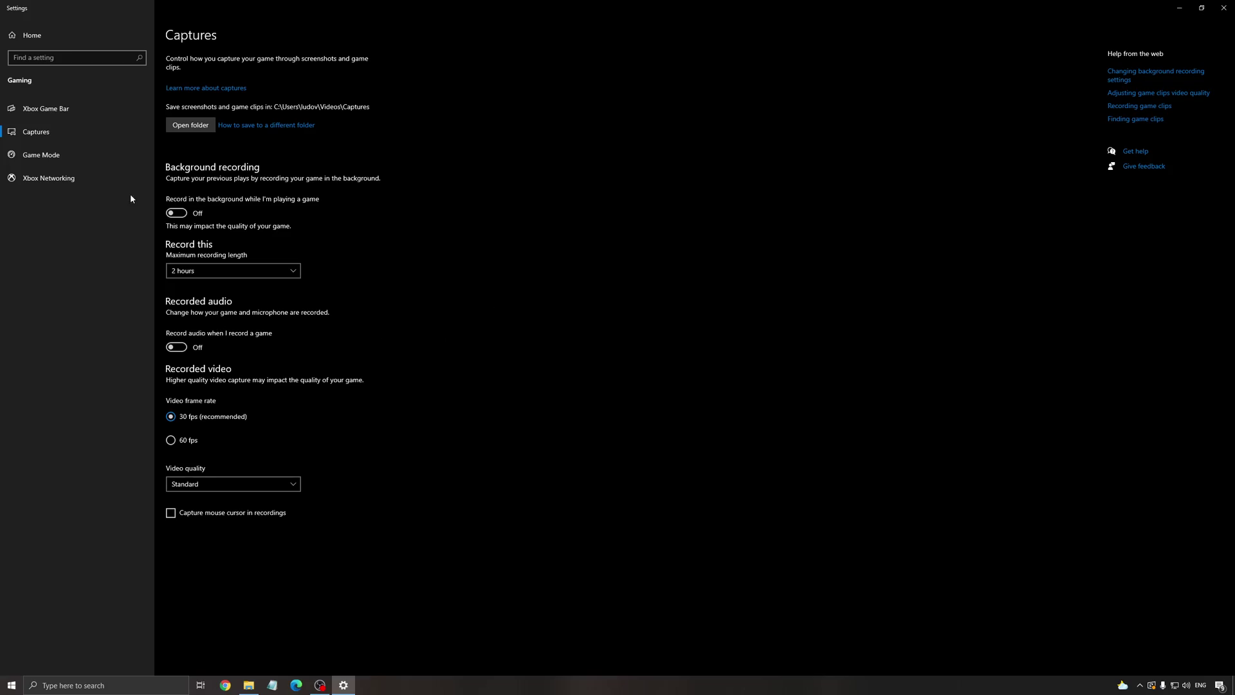
{"action": "left_click", "coordinate": [1224, 8]}
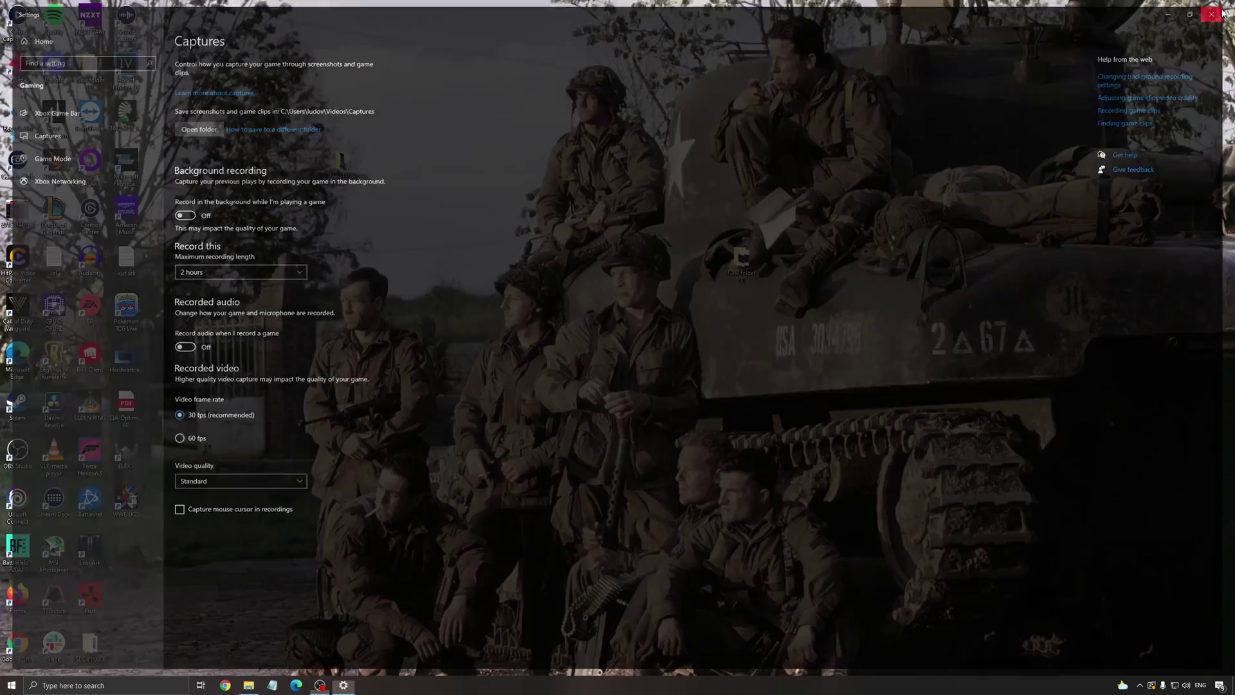
- View the desktop image on hardware-accelerated GPU scheduling and close it
{"action": "double_click", "coordinate": [126, 360]}
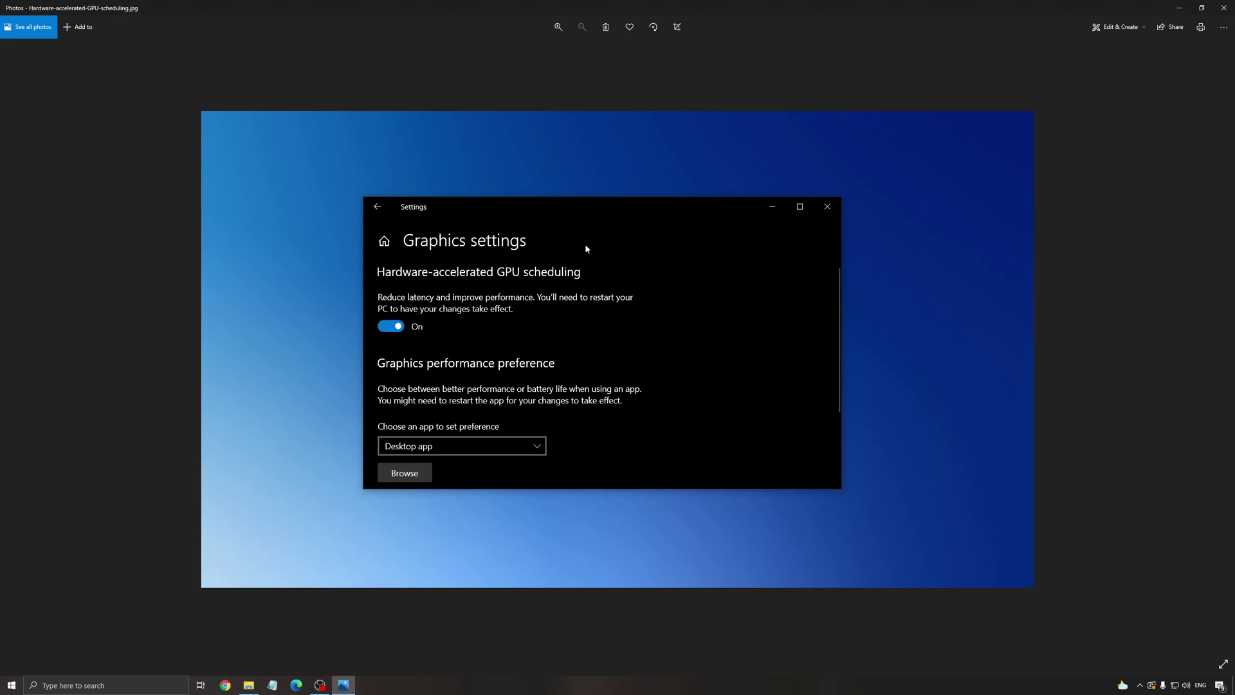
{"action": "left_click", "coordinate": [1225, 7]}
- Look over the hidden background apps in the system tray and dismiss the list
{"action": "left_click", "coordinate": [1139, 685]}
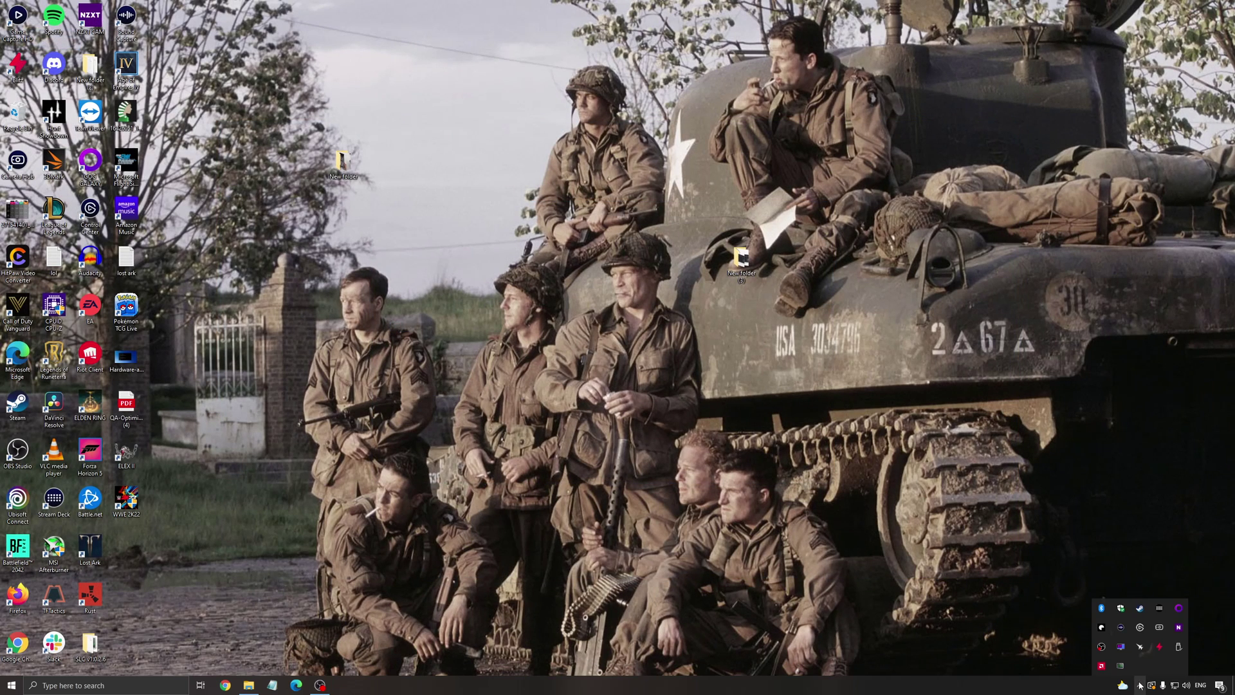
{"action": "left_click", "coordinate": [1078, 624]}
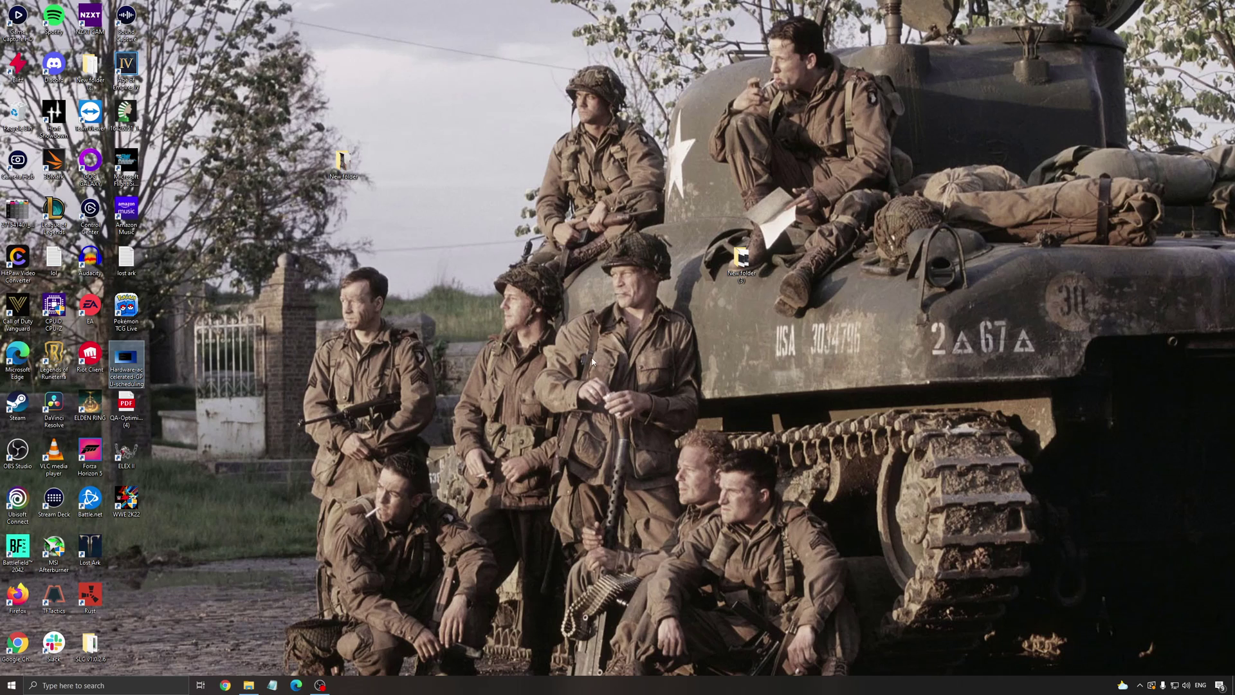
{"action": "left_click", "coordinate": [221, 436]}
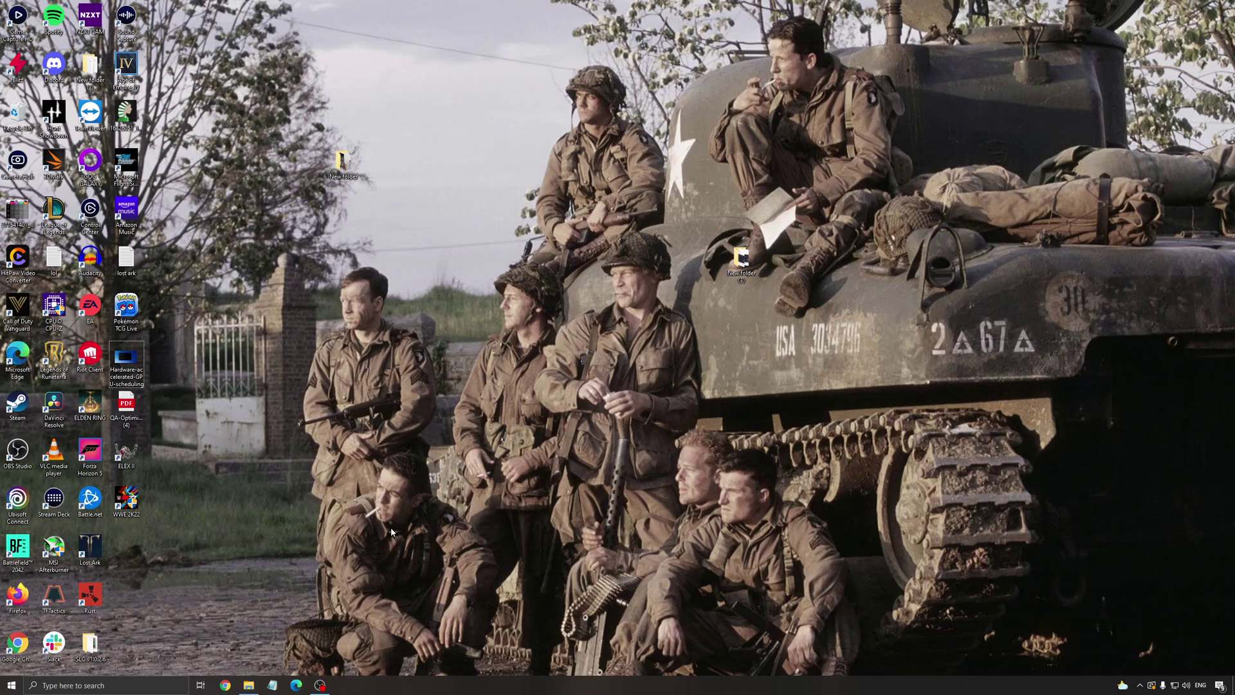
- Open the power plan editor, review the available plans in Power Options, and close the window
{"action": "left_click", "coordinate": [122, 686]}
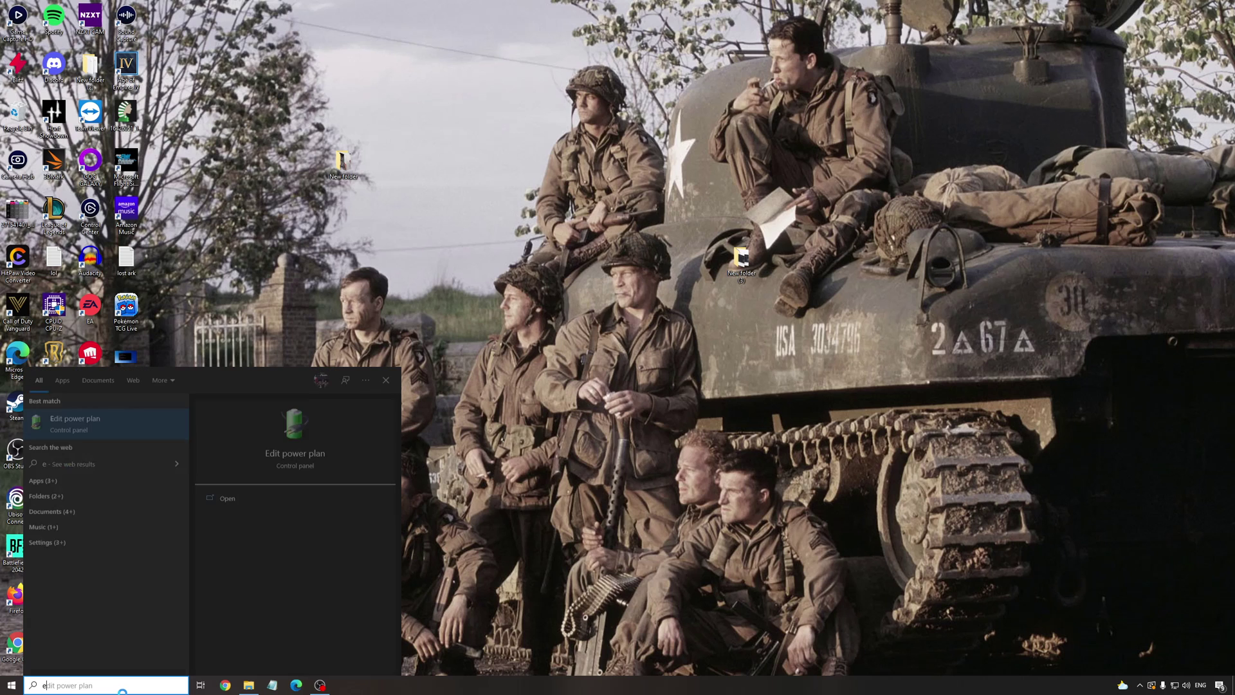
{"action": "key", "text": "Escape"}
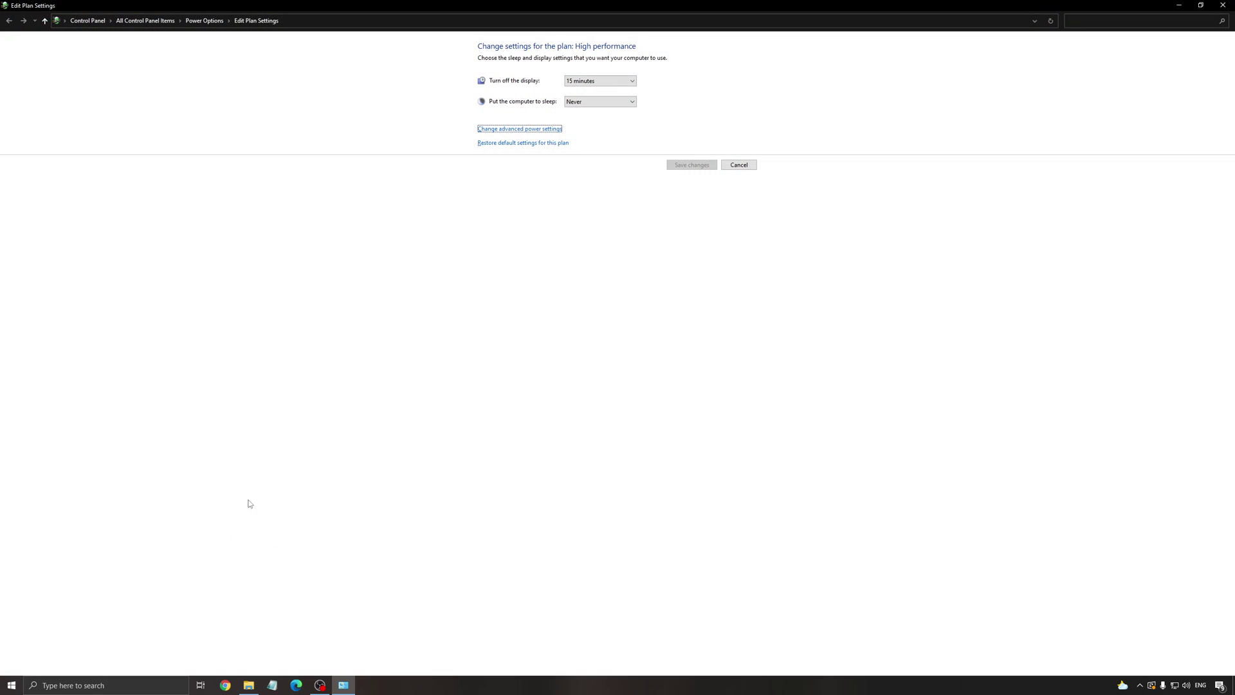
{"action": "left_click", "coordinate": [204, 20]}
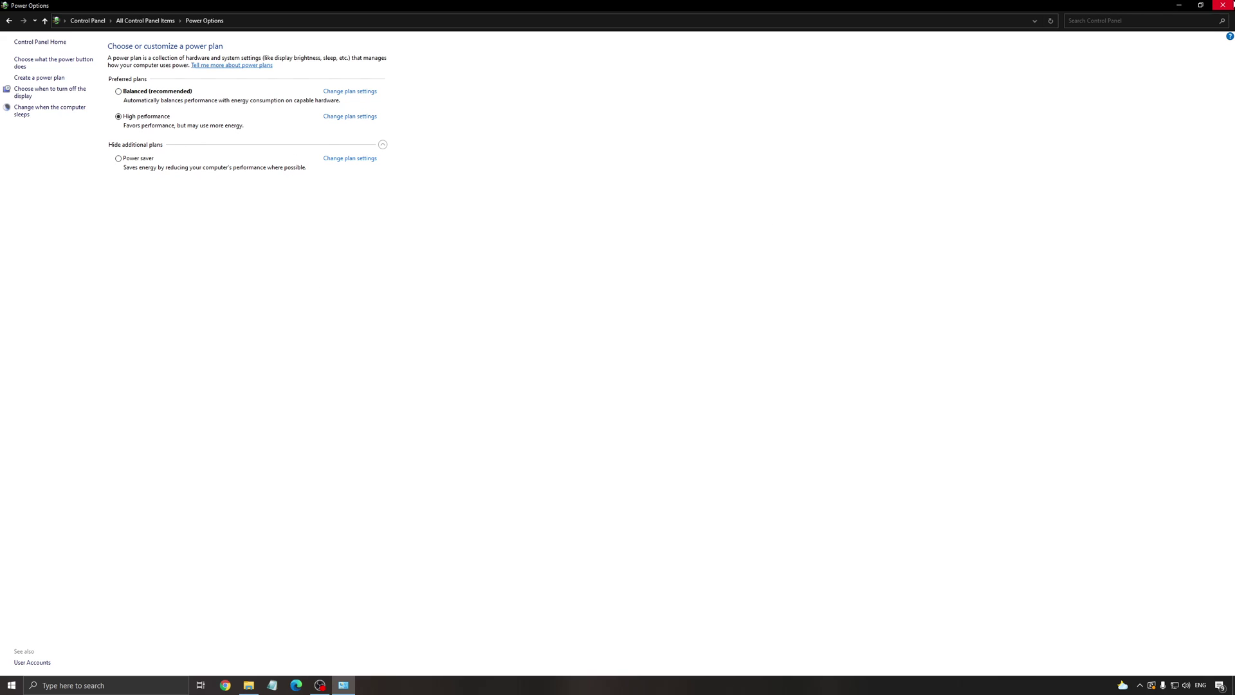
{"action": "left_click", "coordinate": [1223, 5]}
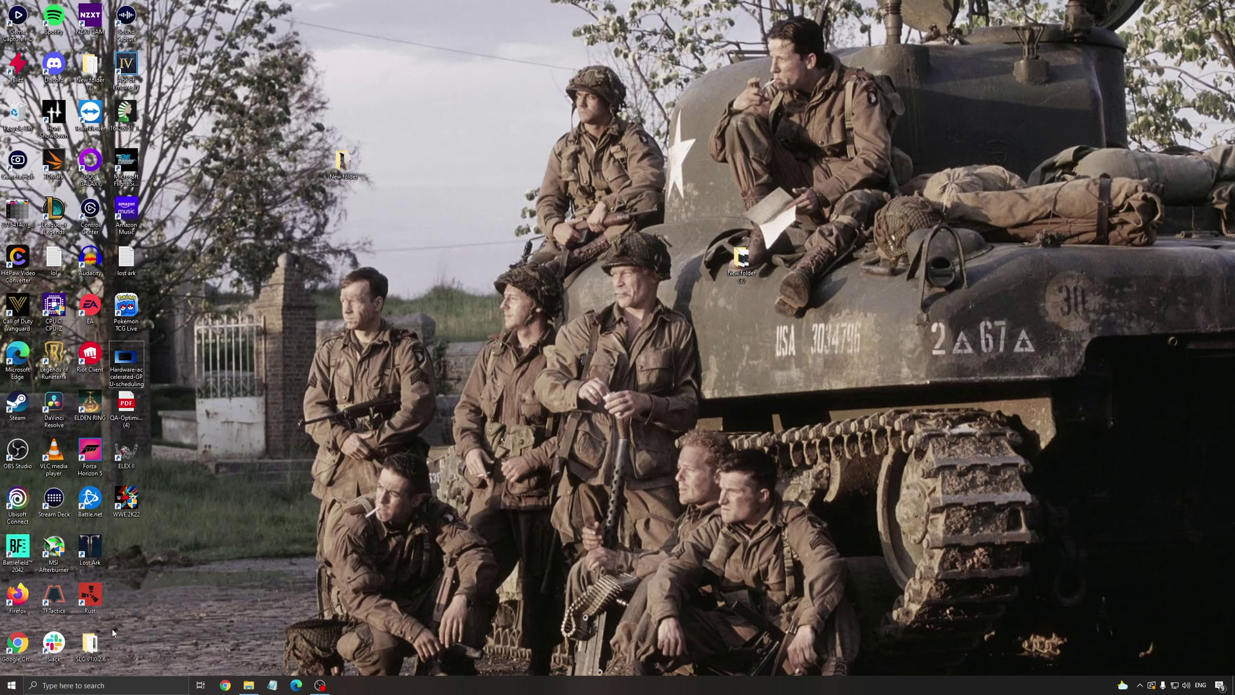
- Open Intelligent standby list cleaner from the system tray, examine its memory and timer settings, and minimize it
{"action": "left_click", "coordinate": [1140, 685]}
{"action": "left_click", "coordinate": [1121, 666]}
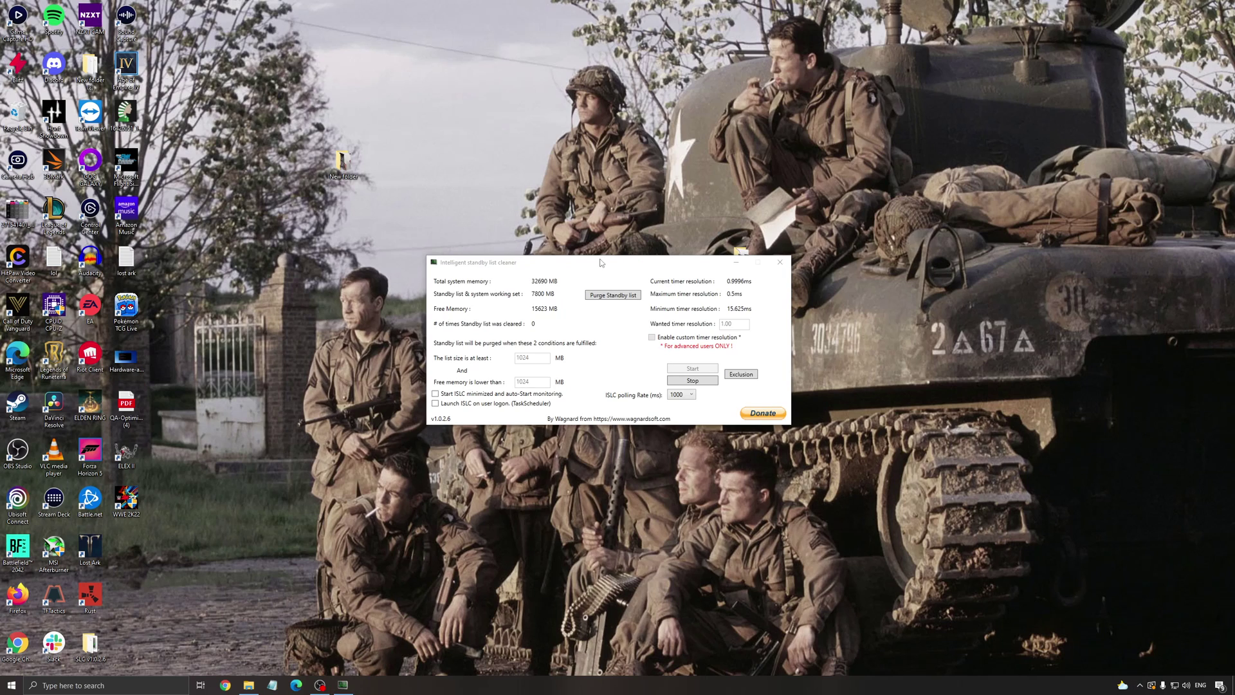
{"action": "left_click_drag", "start_coordinate": [603, 264], "coordinate": [584, 244]}
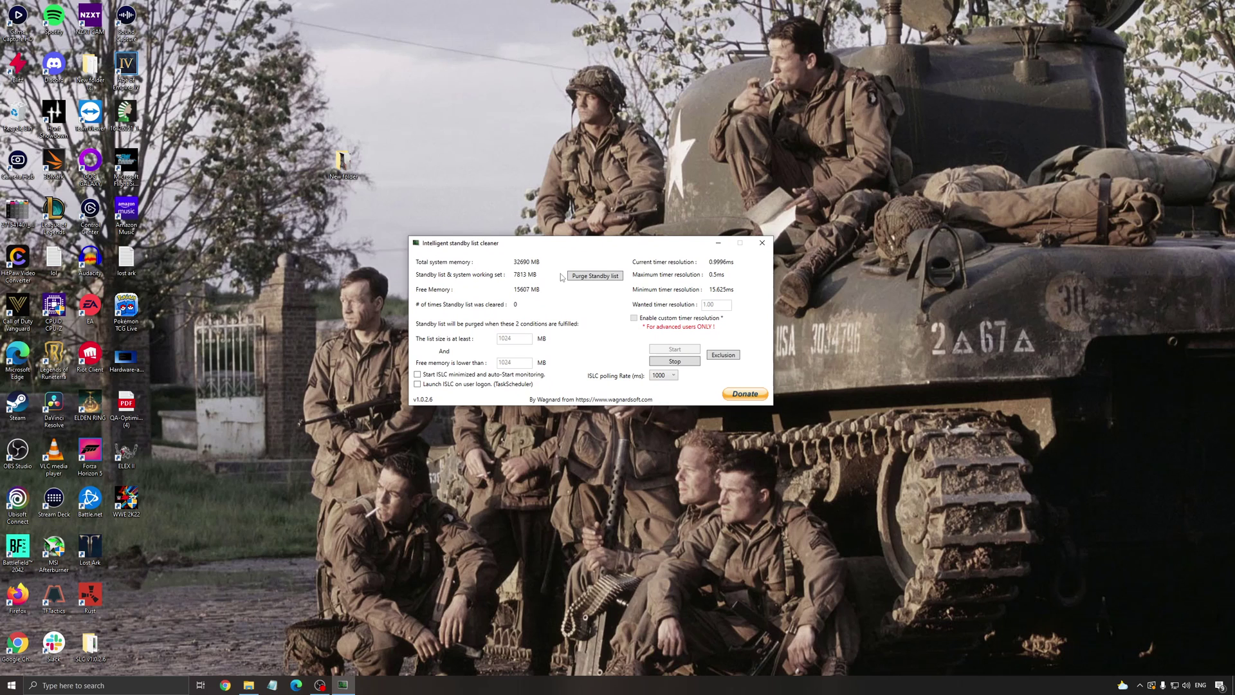
{"action": "left_click_drag", "start_coordinate": [492, 248], "coordinate": [546, 282]}
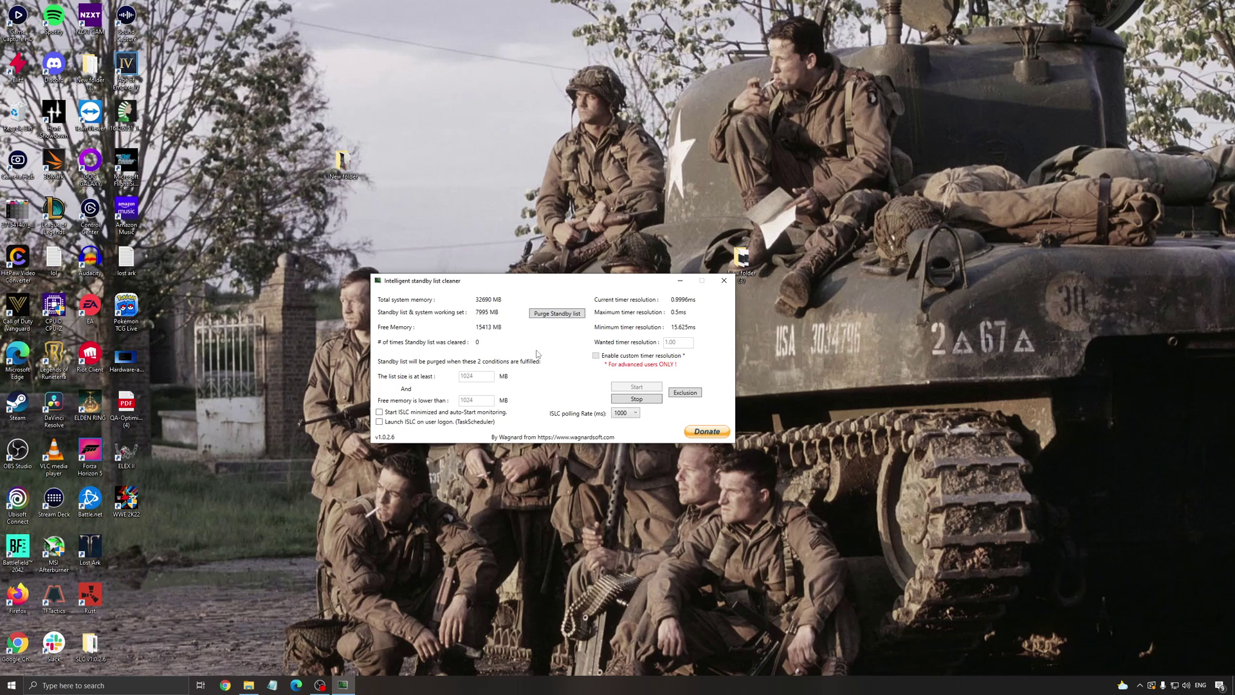
{"action": "mouse_move", "coordinate": [492, 281]}
{"action": "left_mouse_down"}
{"action": "mouse_move", "coordinate": [517, 282]}
{"action": "mouse_move", "coordinate": [476, 294]}
{"action": "left_mouse_up"}
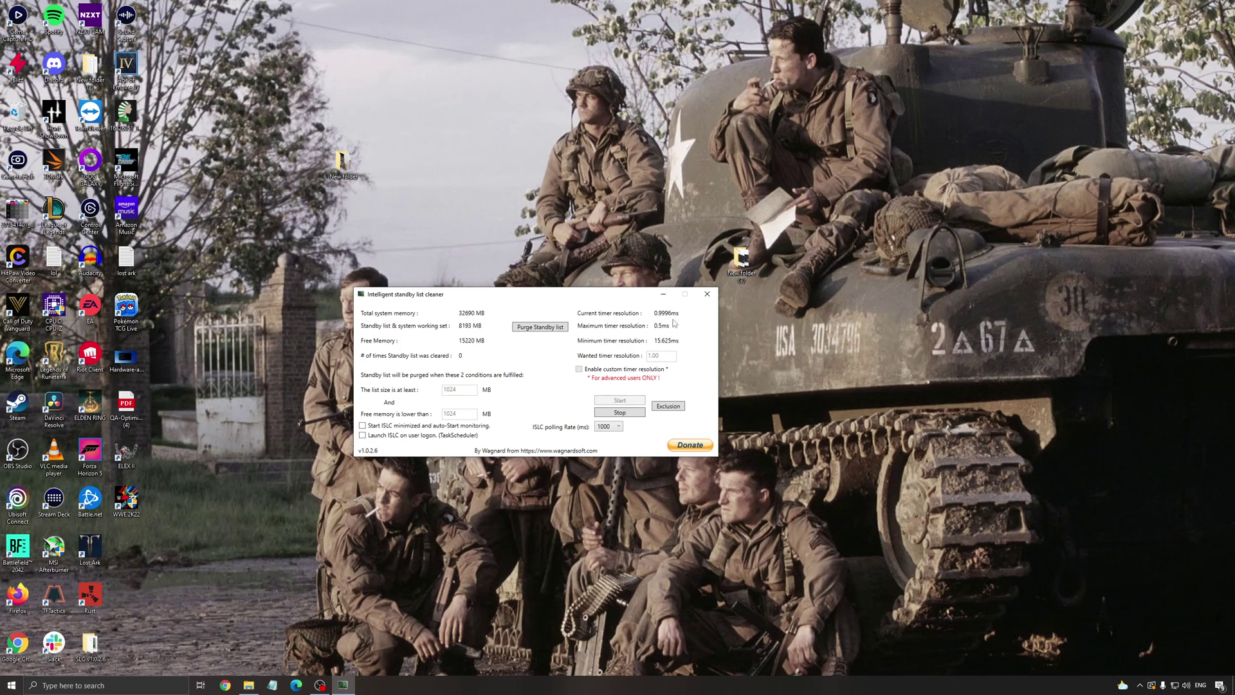
{"action": "left_click", "coordinate": [665, 294]}
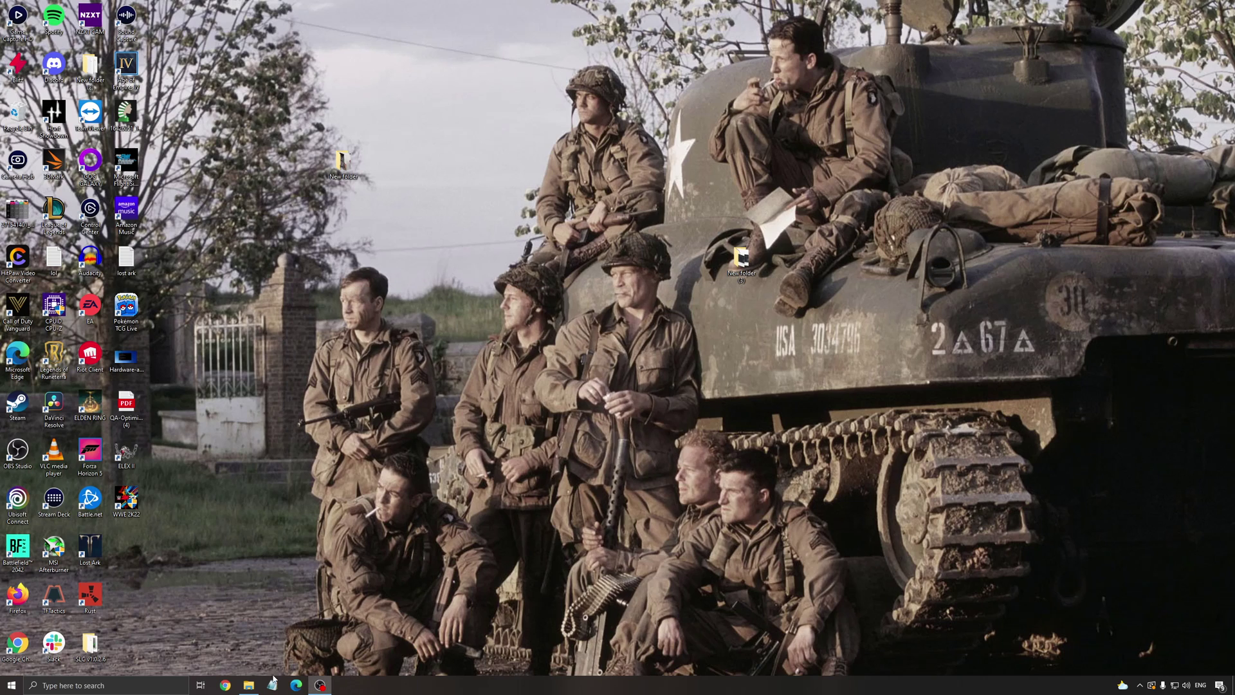
- Inspect the config file in the Documents\WWE2K22 folder, close it, and minimize the folder window
{"action": "left_click", "coordinate": [248, 685]}
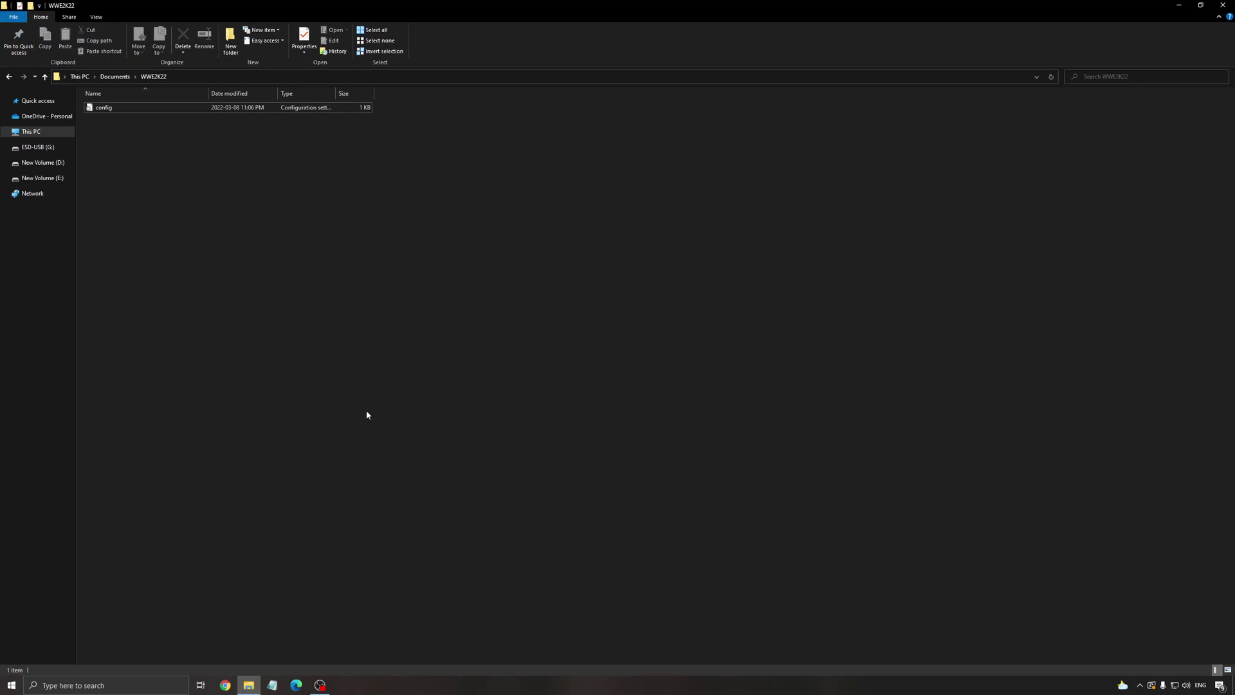
{"action": "double_click", "coordinate": [108, 108]}
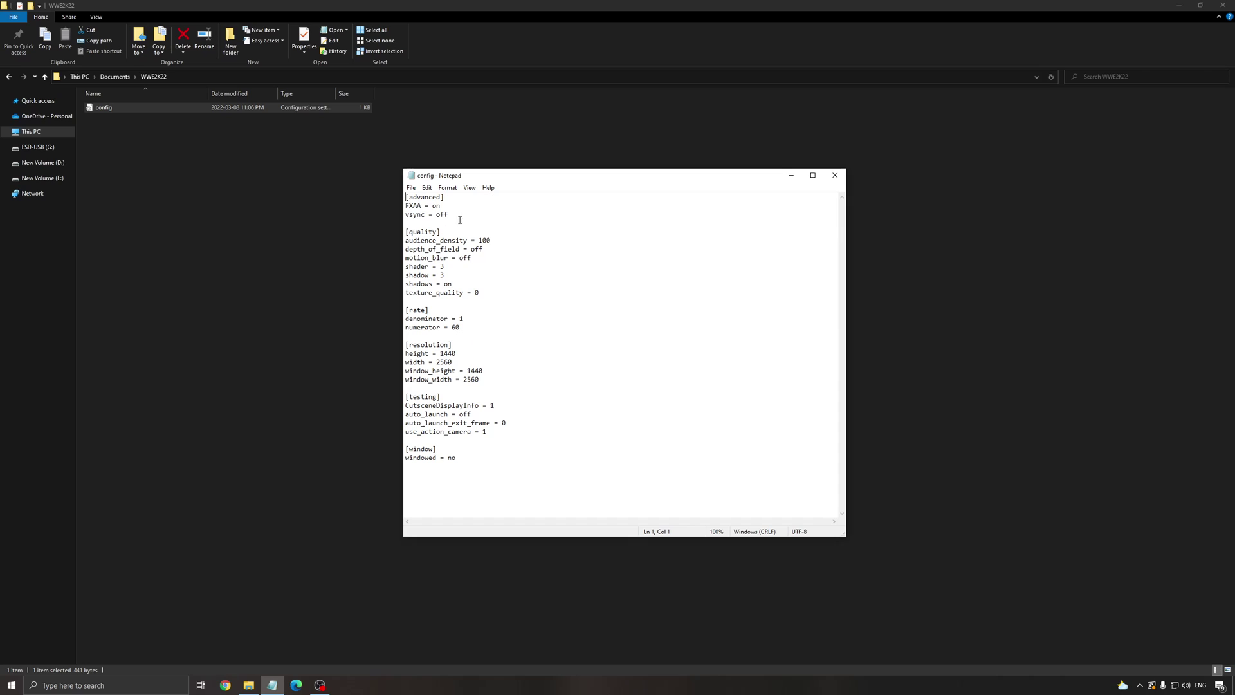
{"action": "left_click_drag", "start_coordinate": [460, 219], "coordinate": [406, 215]}
{"action": "left_click_drag", "start_coordinate": [627, 185], "coordinate": [603, 180]}
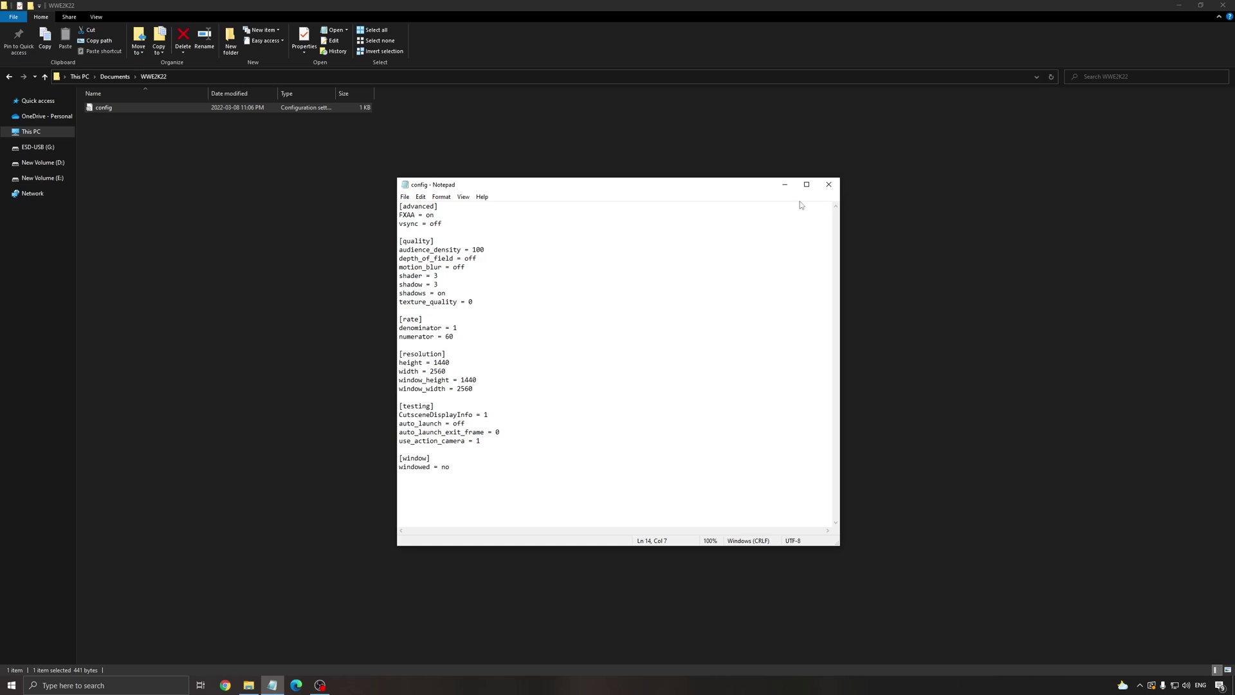
{"action": "left_click", "coordinate": [828, 185]}
{"action": "left_click", "coordinate": [797, 221]}
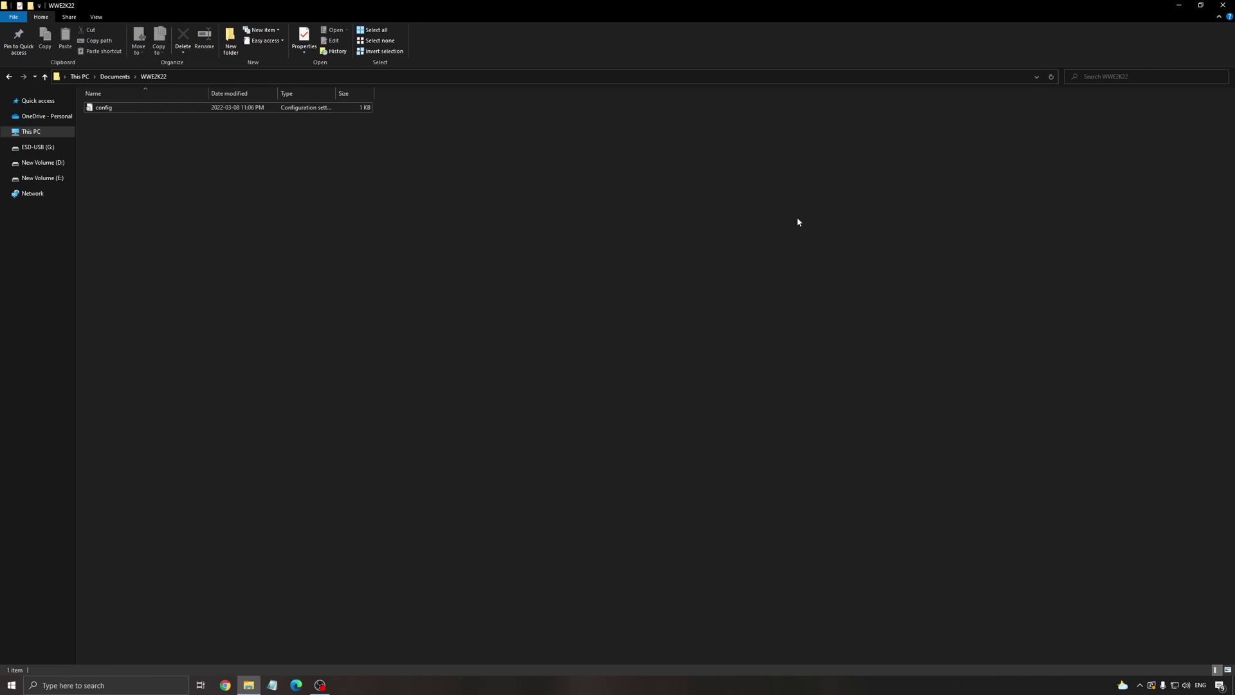
{"action": "left_click", "coordinate": [1179, 7]}
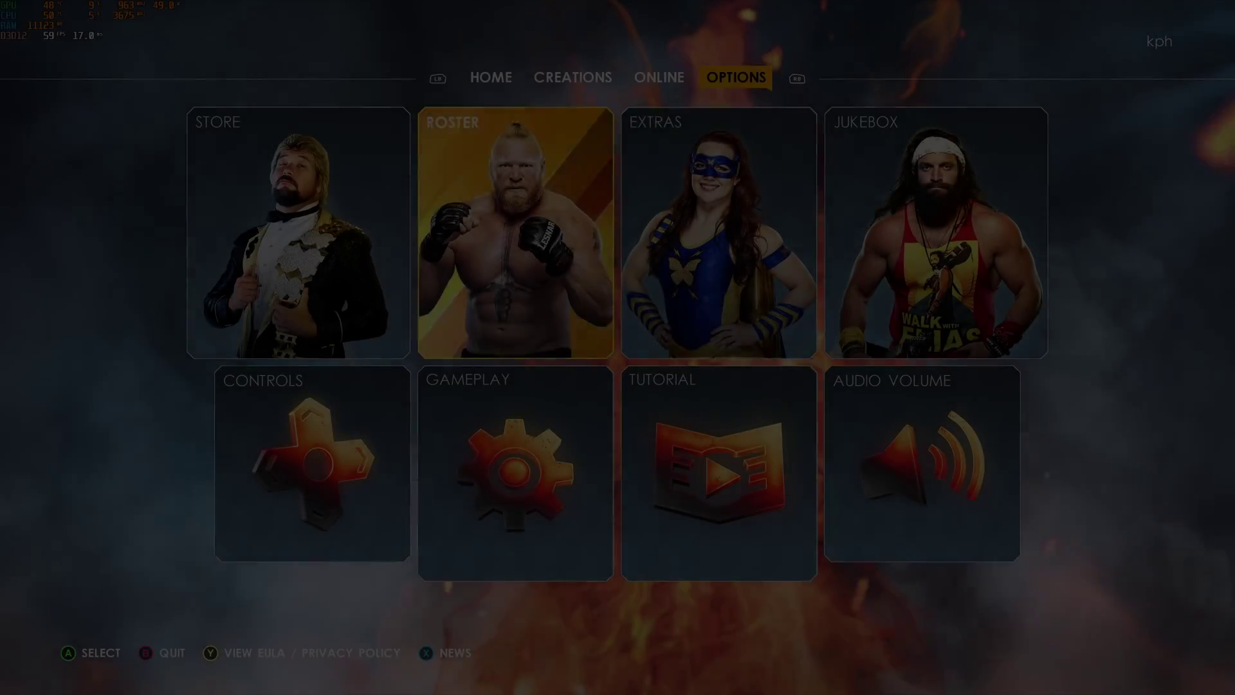
- In WWE 2K22, open Graphics Settings from the Extras section of the Options screen
{"action": "key", "text": "Right"}
{"action": "key", "text": "Left"}
{"action": "key", "text": "Down"}
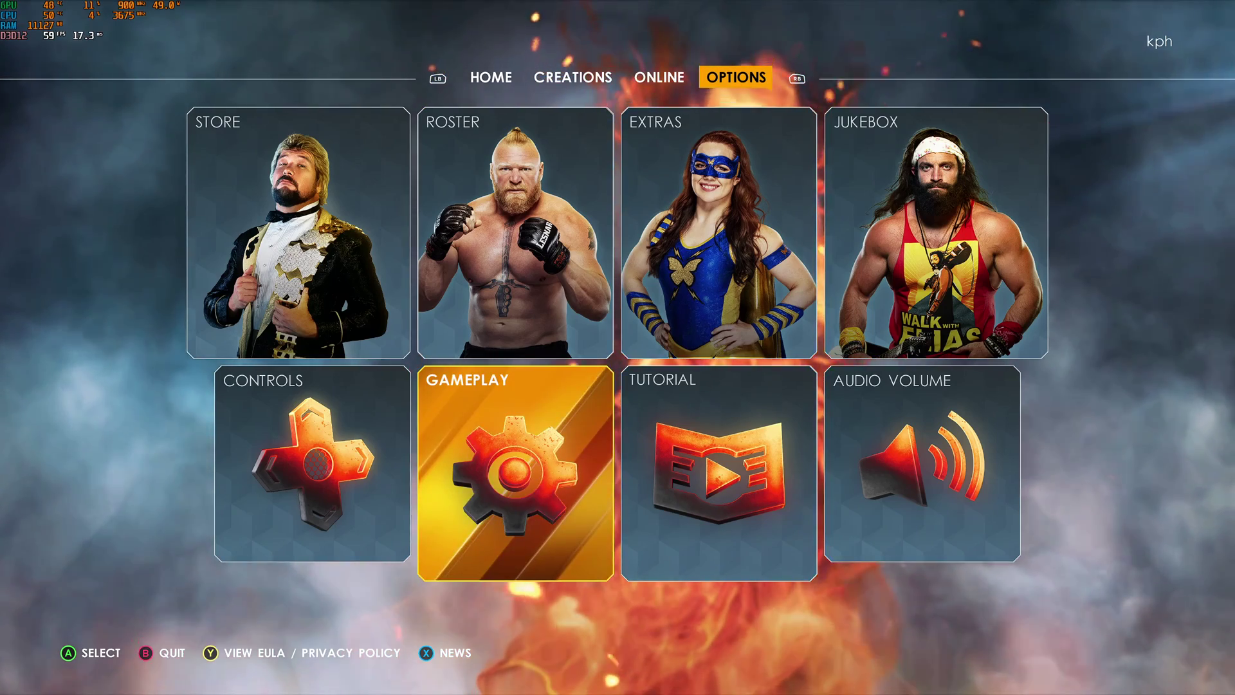
{"action": "key", "text": "Up"}
{"action": "key", "text": "Right"}
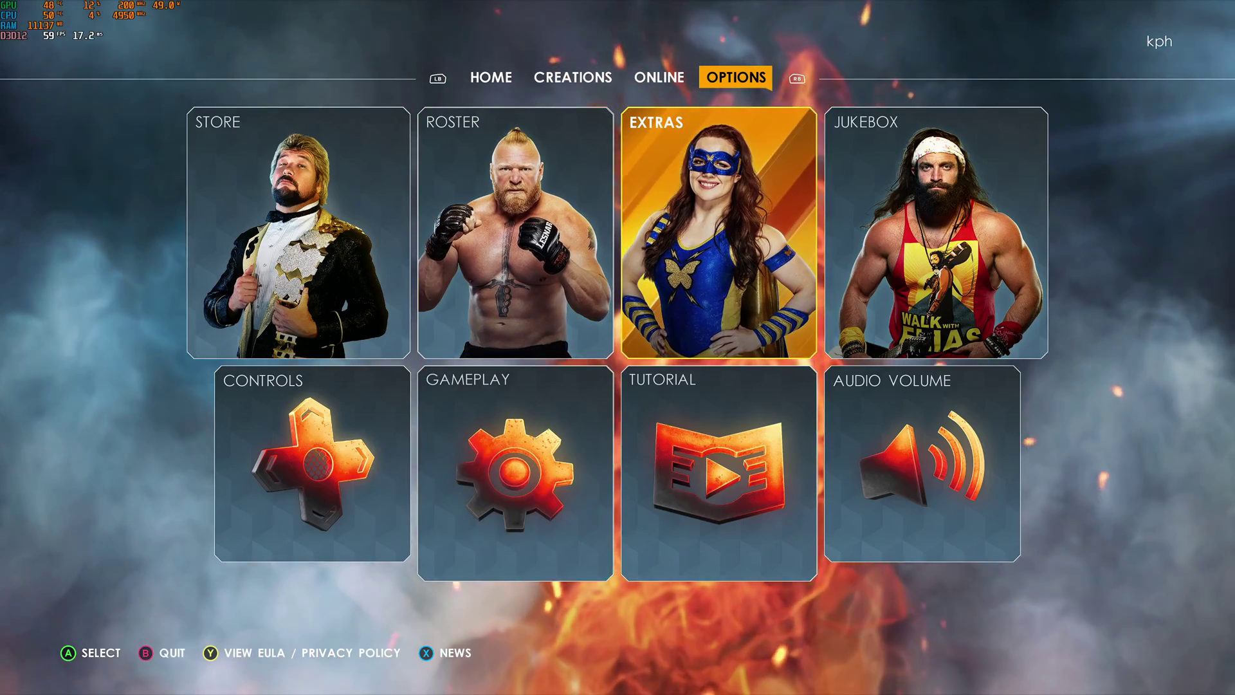
{"action": "key", "text": "Return"}
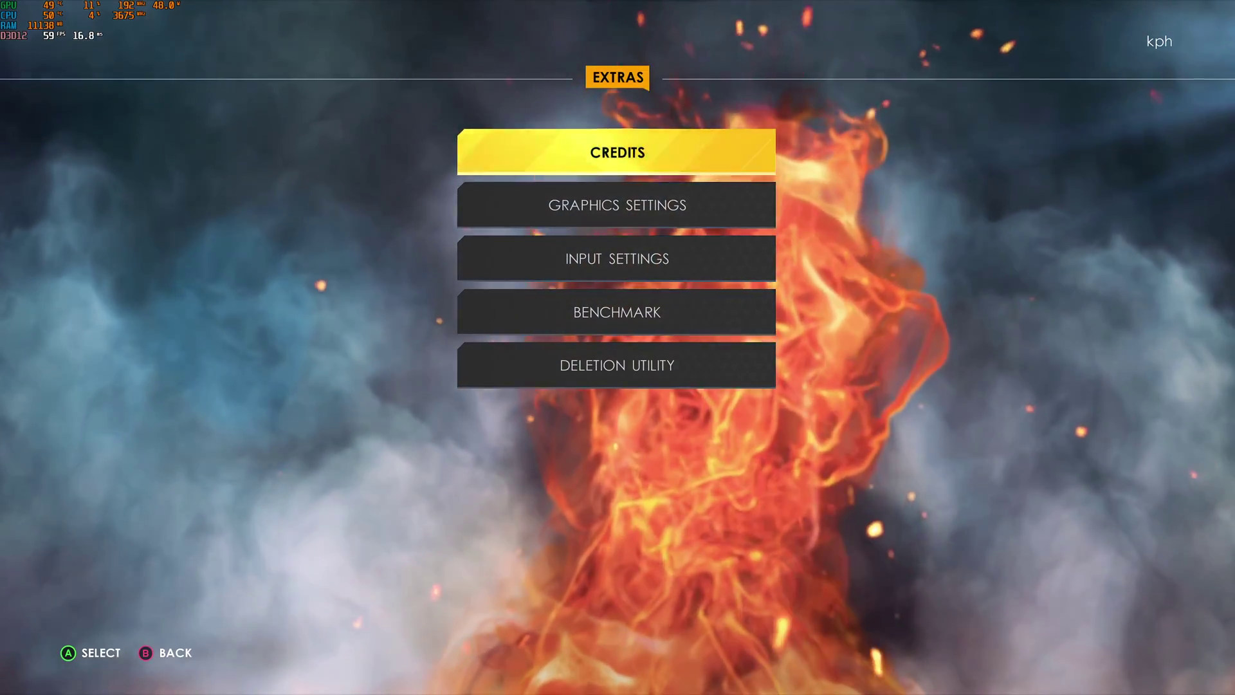
{"action": "key", "text": "Down"}
{"action": "key", "text": "Return"}
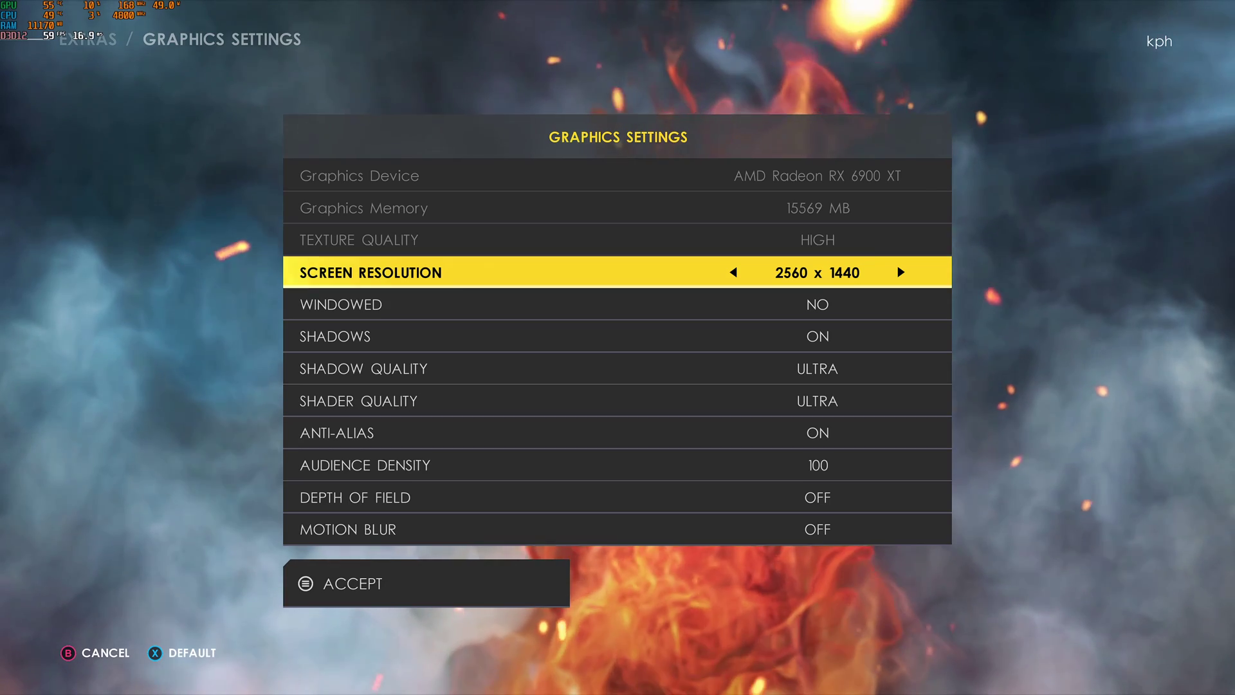
- Try turning Shadows off, and switch them back on
{"action": "key", "text": "Down"}
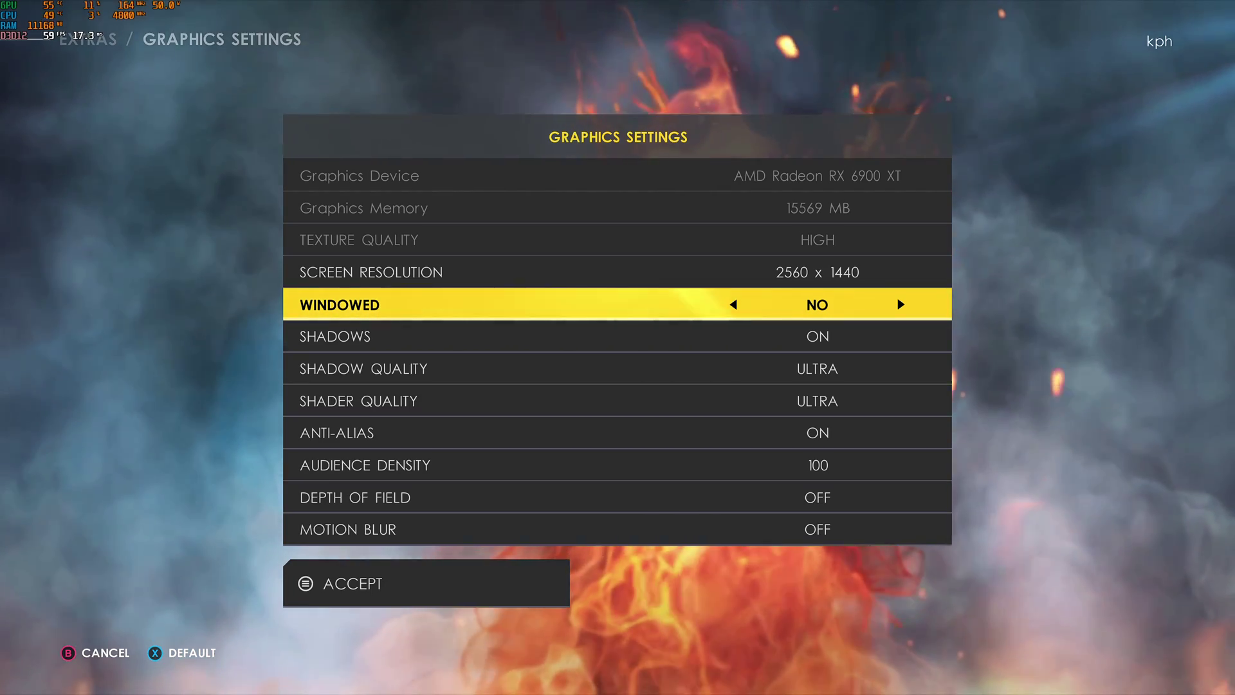
{"action": "key", "text": "Down"}
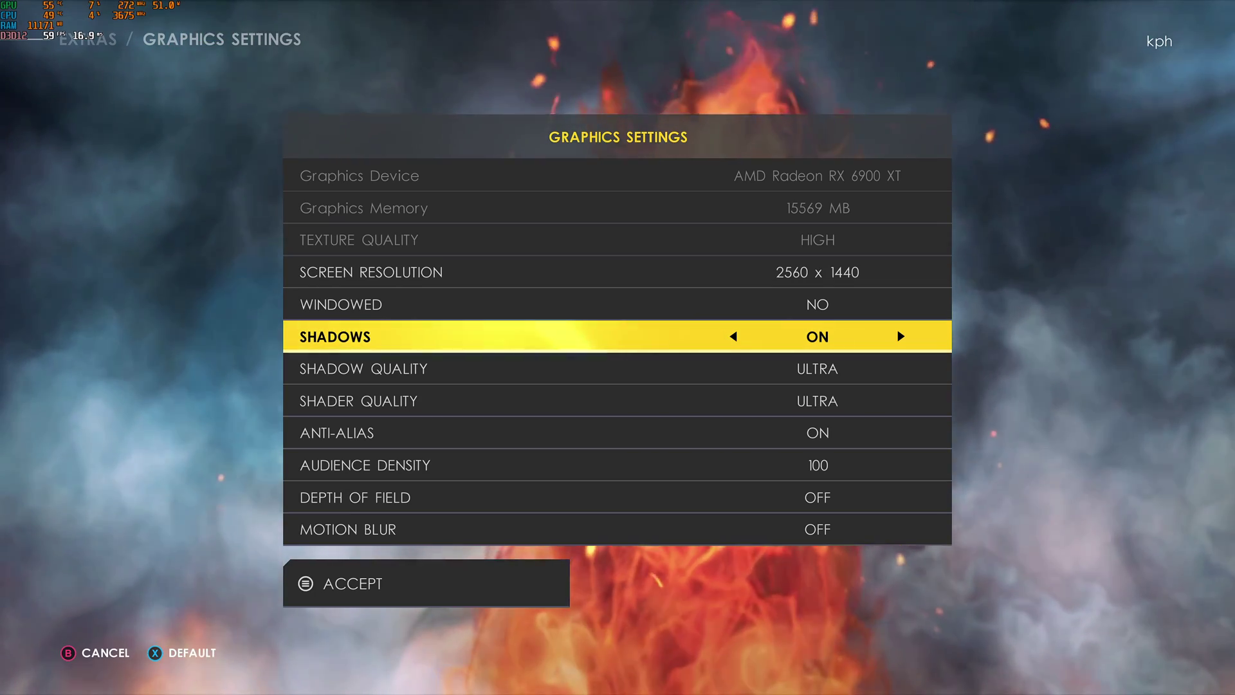
{"action": "key", "text": "Left"}
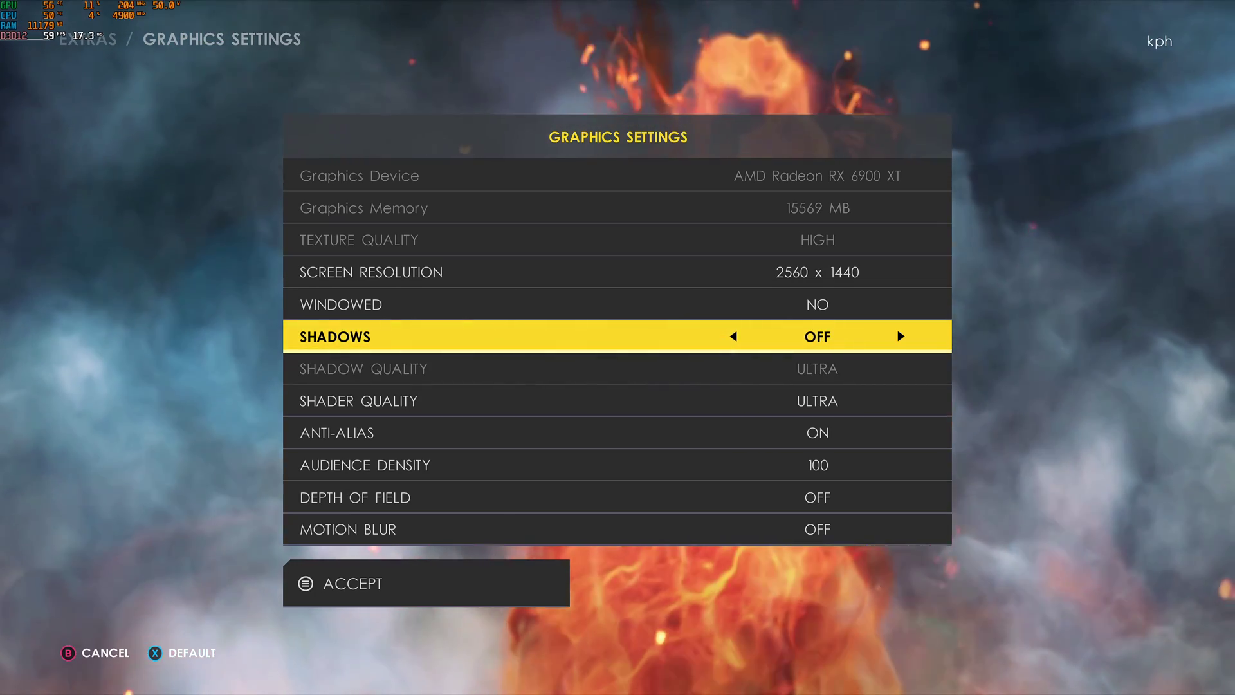
{"action": "key", "text": "Down"}
{"action": "key", "text": "Up"}
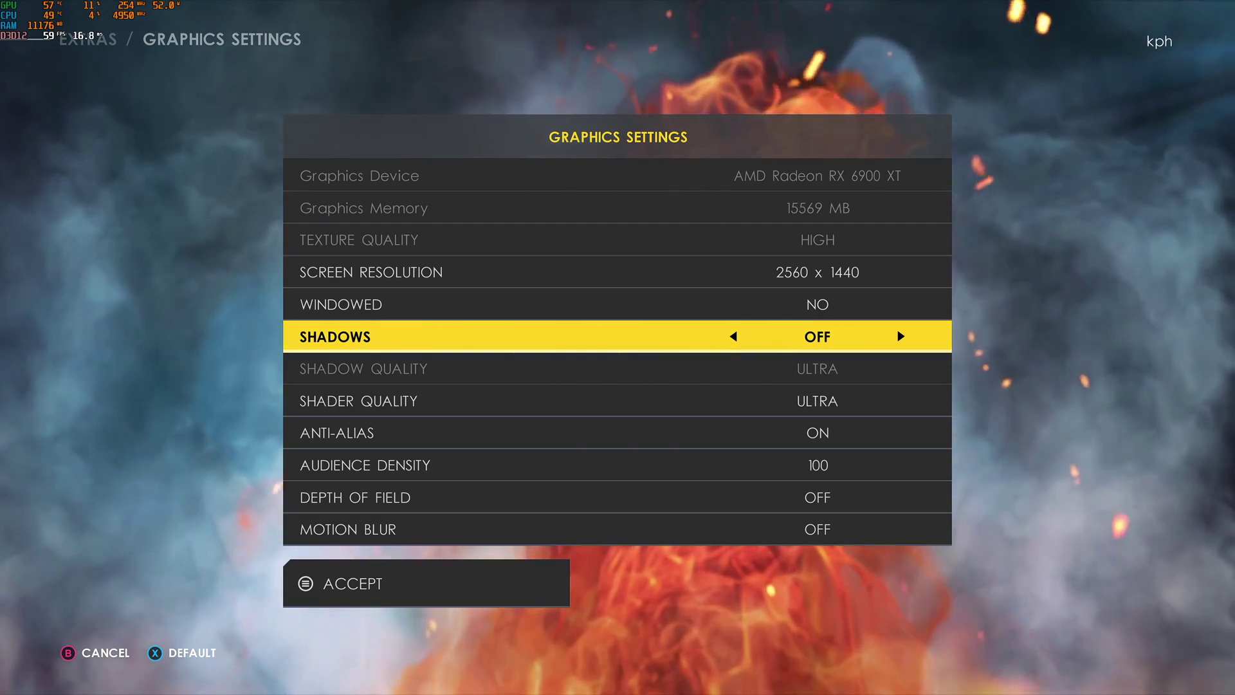
{"action": "key", "text": "Right"}
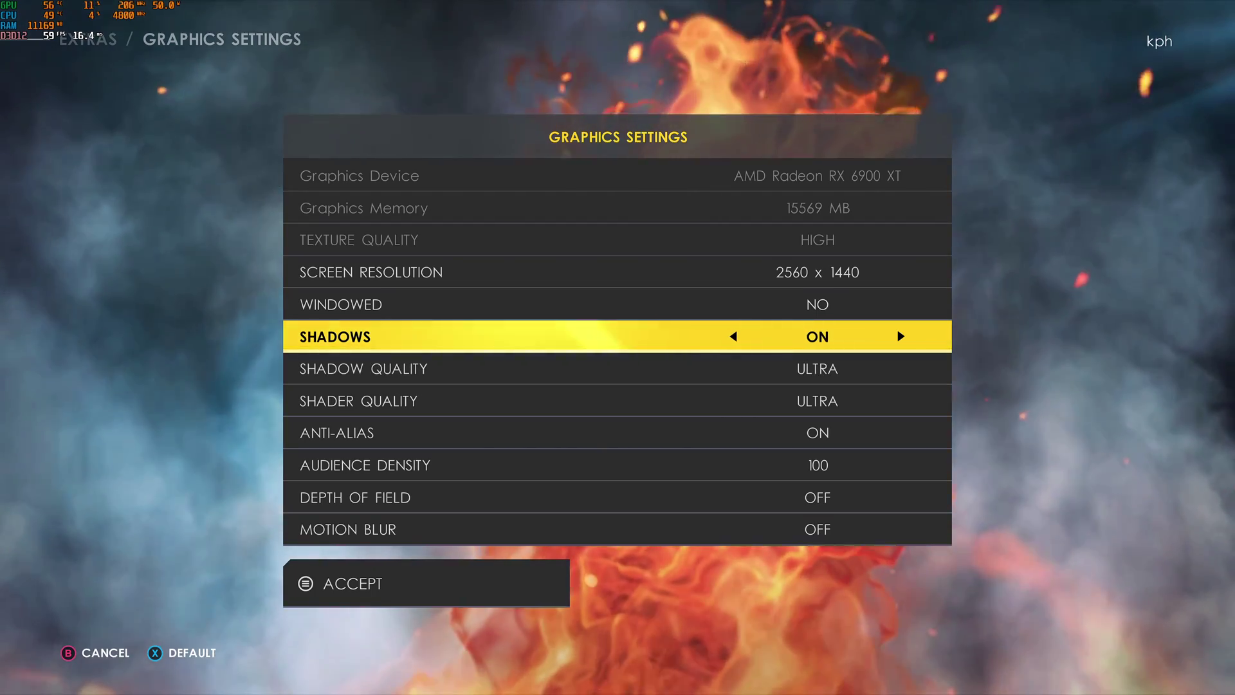
- Set Shadow Quality to Medium
{"action": "key", "text": "Down"}
{"action": "key", "text": "Down"}
{"action": "key", "text": "Up"}
{"action": "key", "text": "Left"}
{"action": "key", "text": "Left"}
{"action": "key", "text": "Left"}
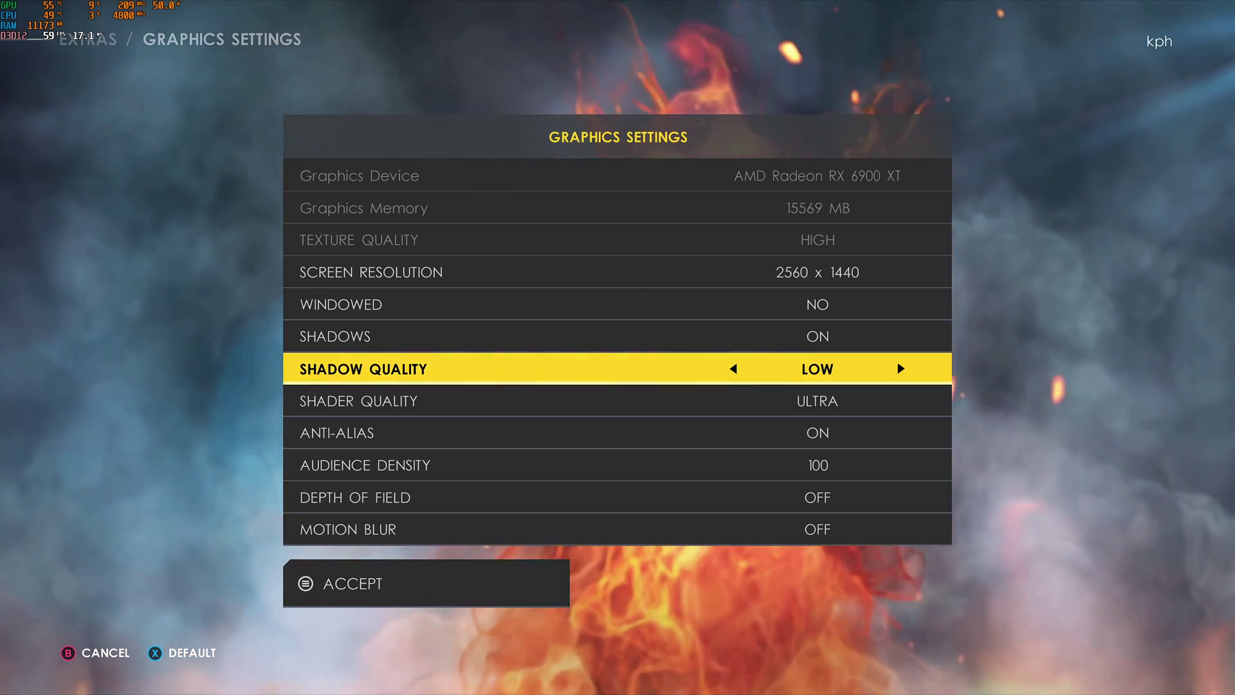
{"action": "key", "text": "Right"}
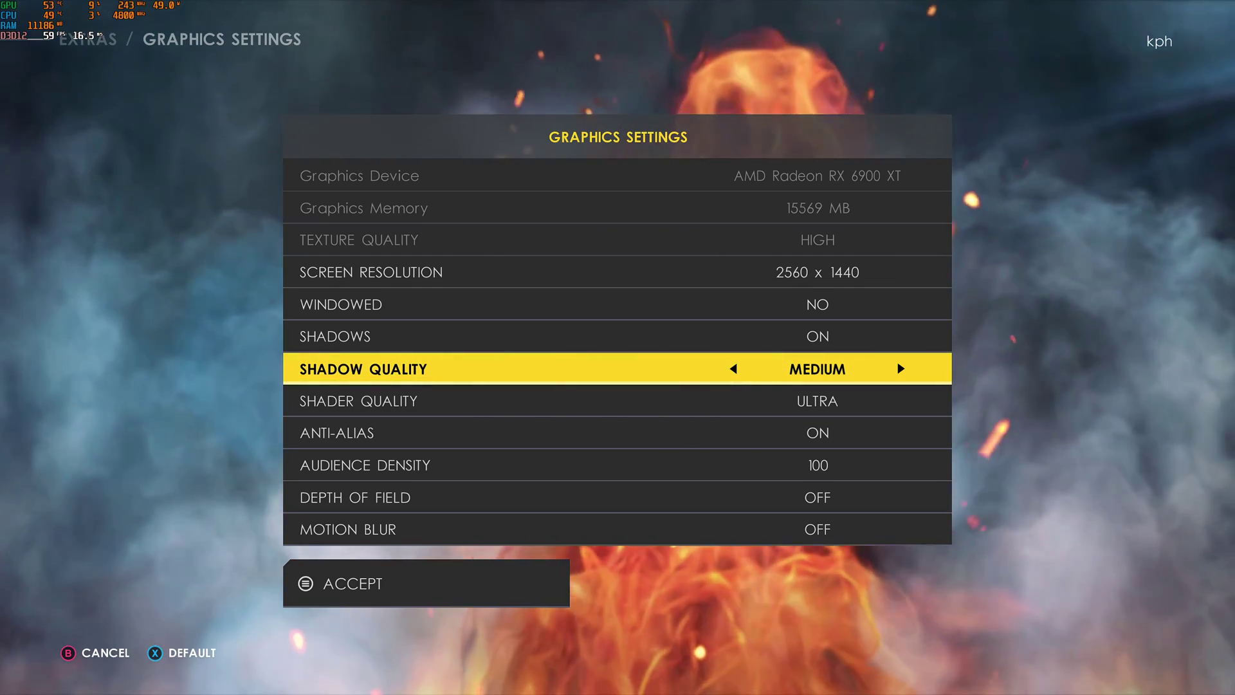
{"action": "key", "text": "Down"}
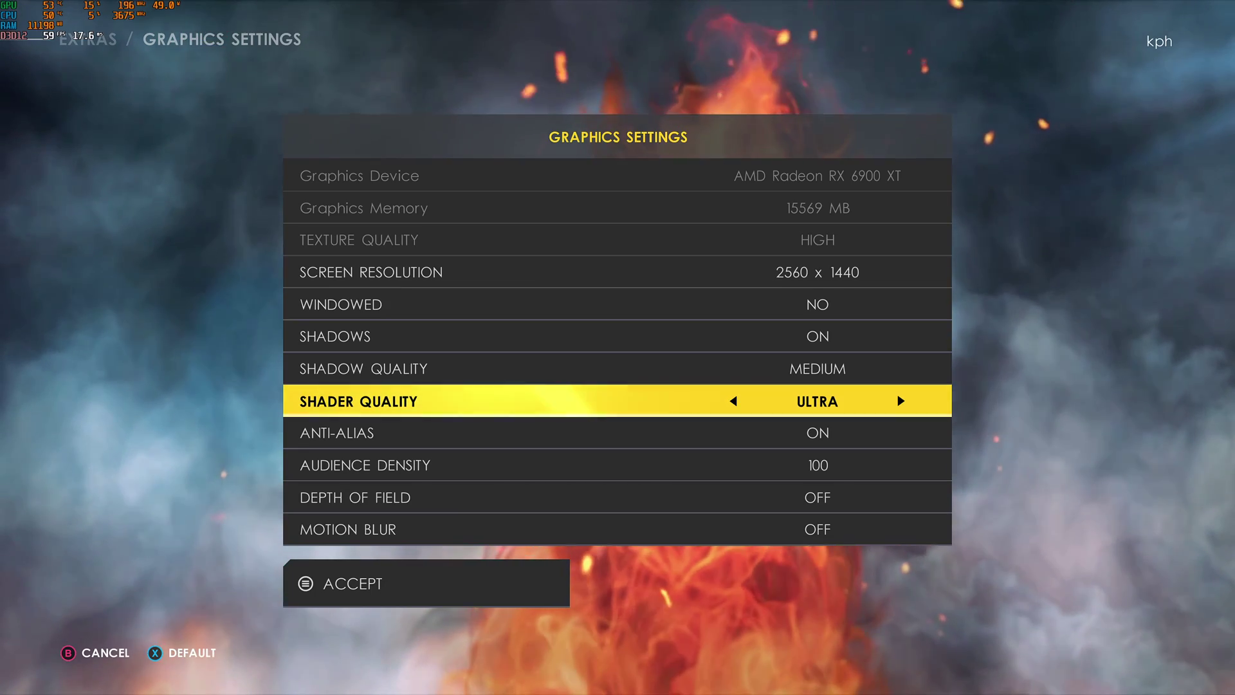
- Try Shader Quality at High and Medium, and return it to Ultra
{"action": "key", "text": "Left"}
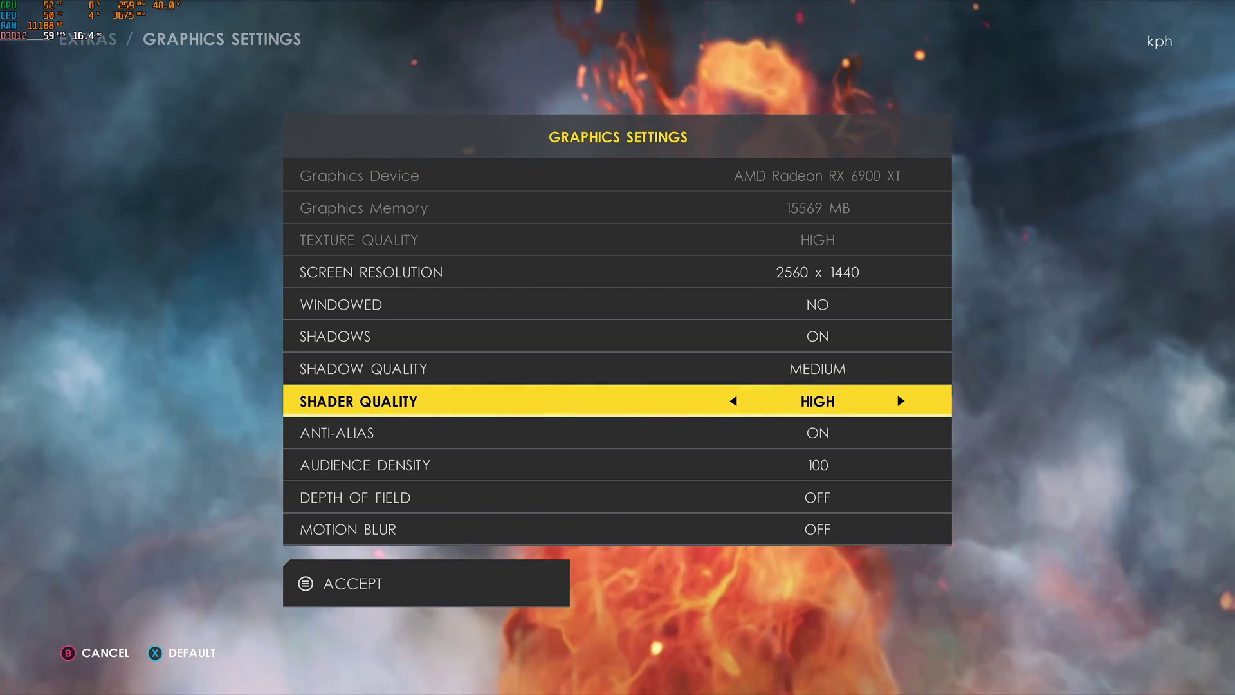
{"action": "key", "text": "Down"}
{"action": "key", "text": "Down"}
{"action": "key", "text": "Down"}
{"action": "key", "text": "Down"}
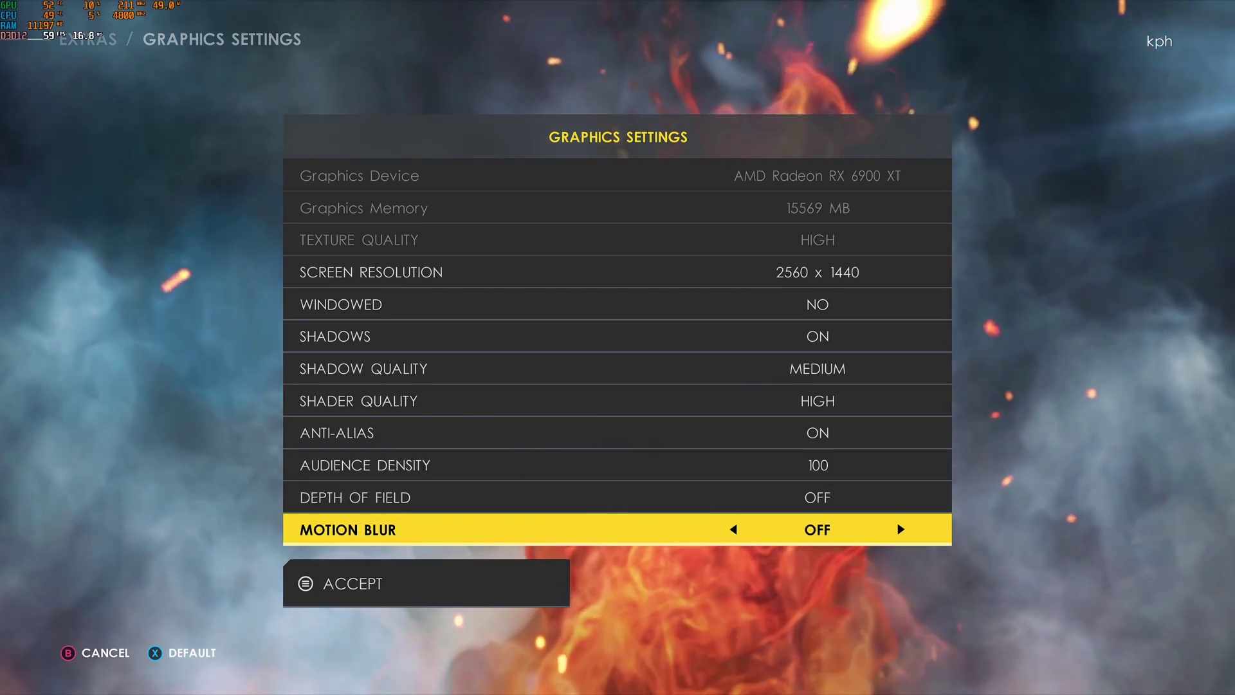
{"action": "key", "text": "Up"}
{"action": "key", "text": "Up"}
{"action": "key", "text": "Up"}
{"action": "key", "text": "Up"}
{"action": "key", "text": "Left"}
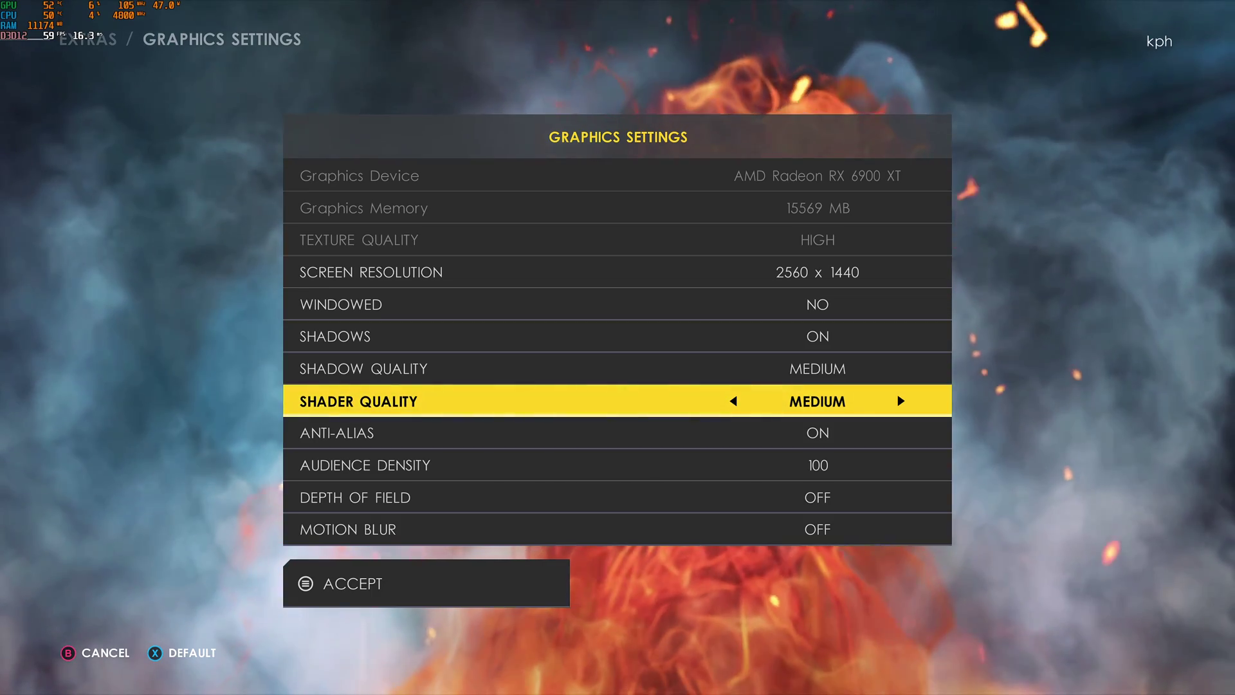
{"action": "key", "text": "Right"}
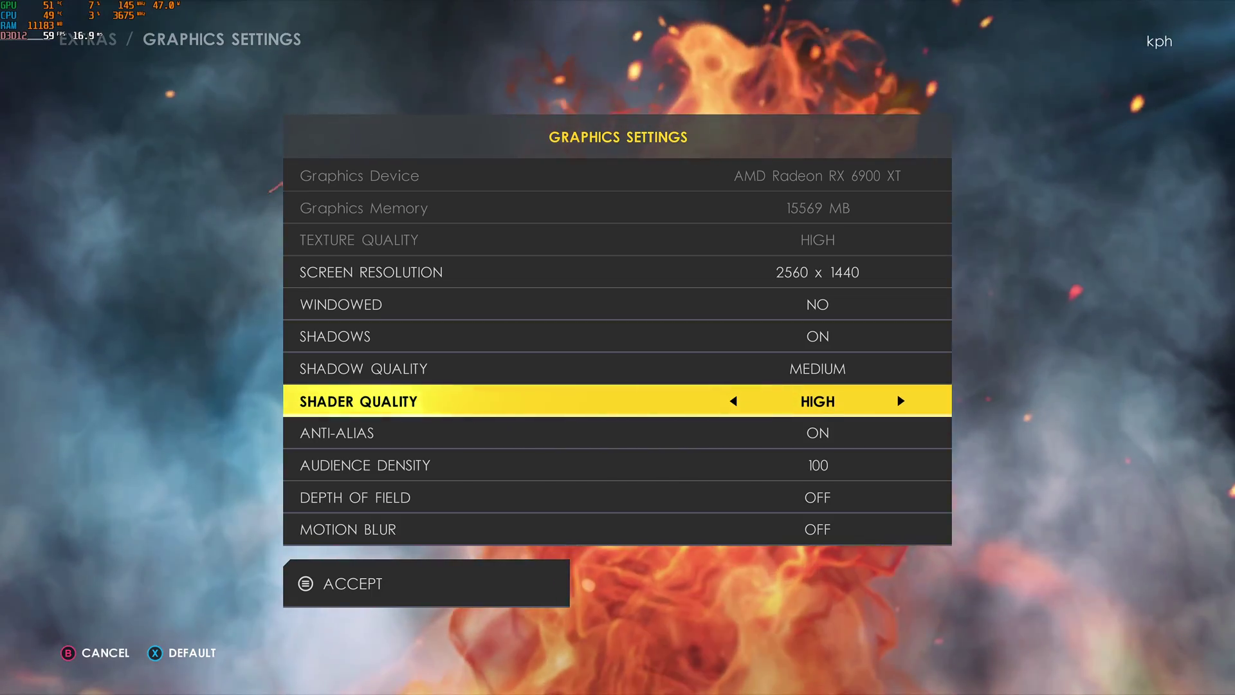
- Try turning Anti-Alias off, and switch it back on
{"action": "key", "text": "Down"}
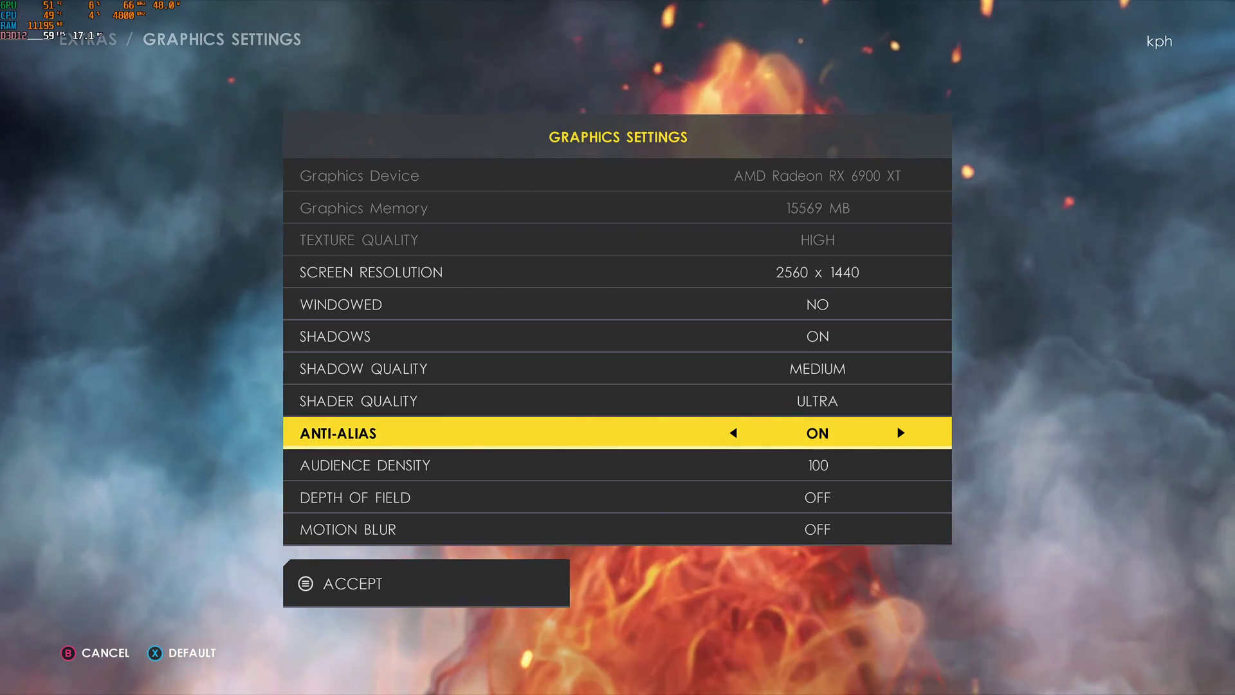
{"action": "key", "text": "Left"}
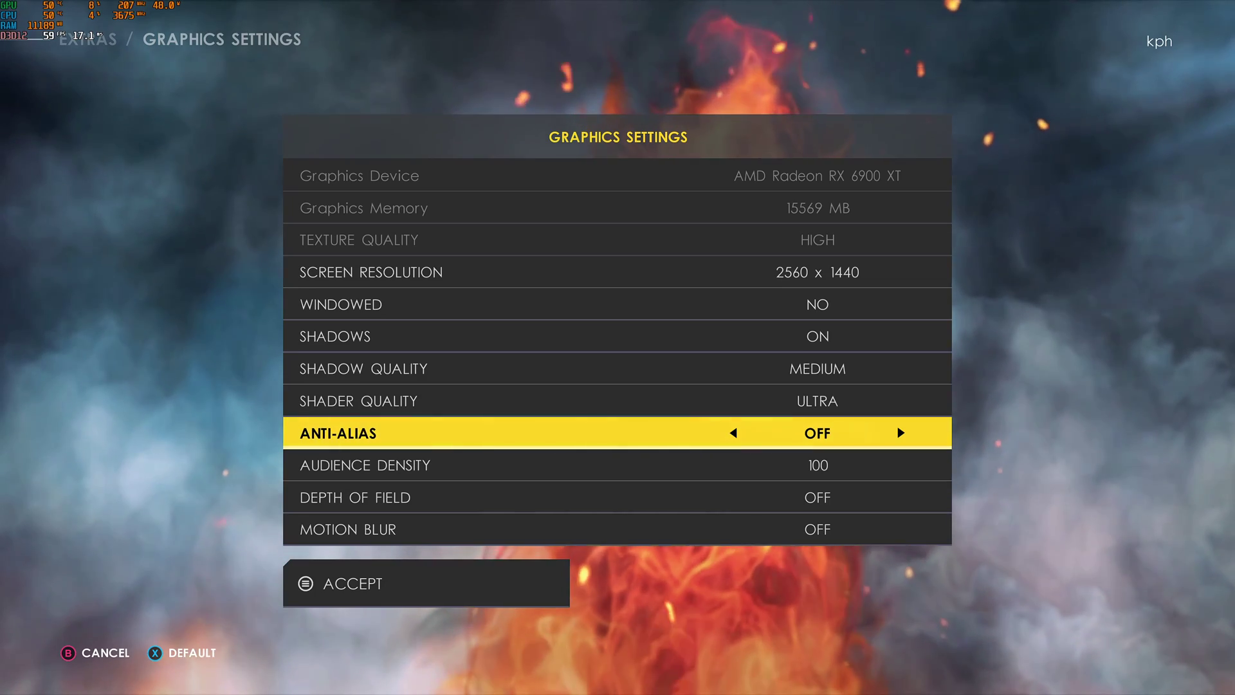
{"action": "key", "text": "Right"}
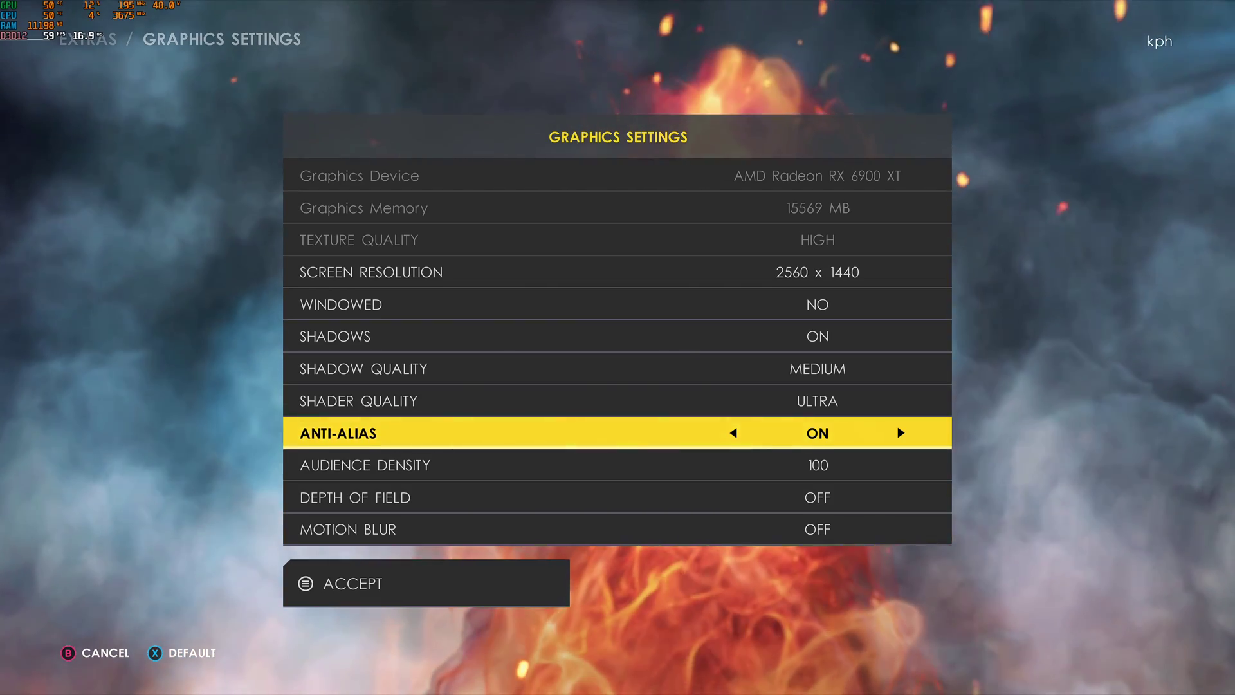
- Try Audience Density at 0, restore it to 100, and move on to the Motion Blur setting
{"action": "key", "text": "Down"}
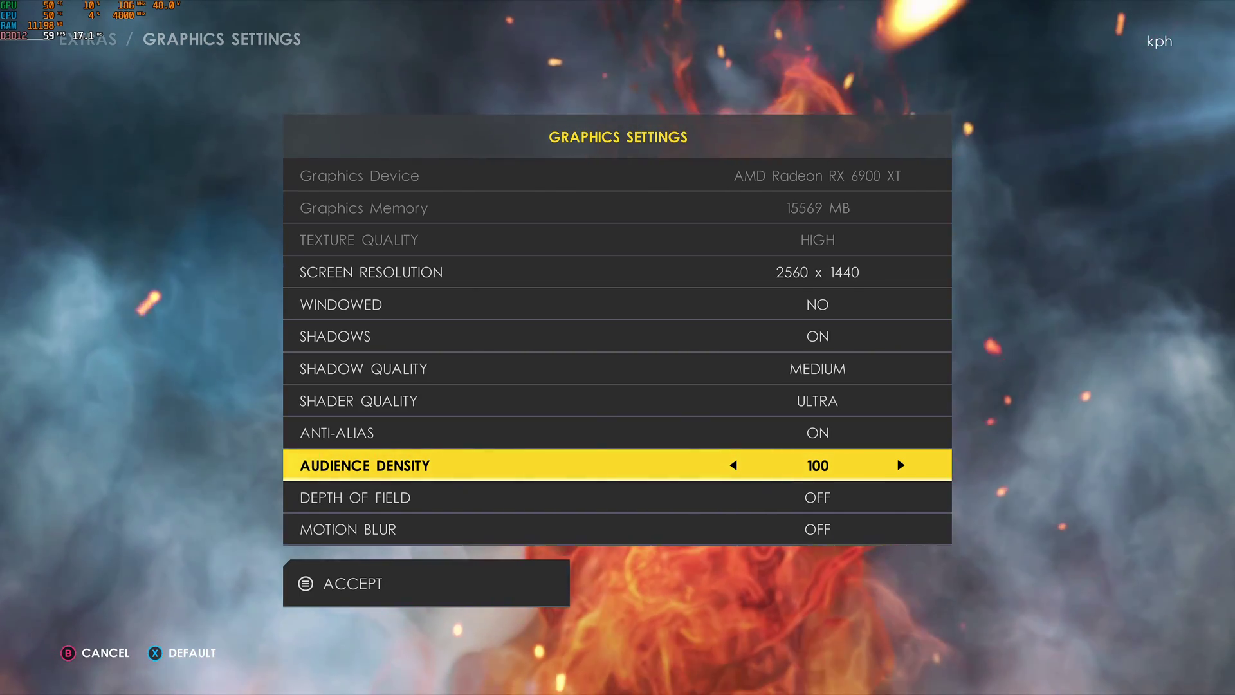
{"action": "key", "text": "Right"}
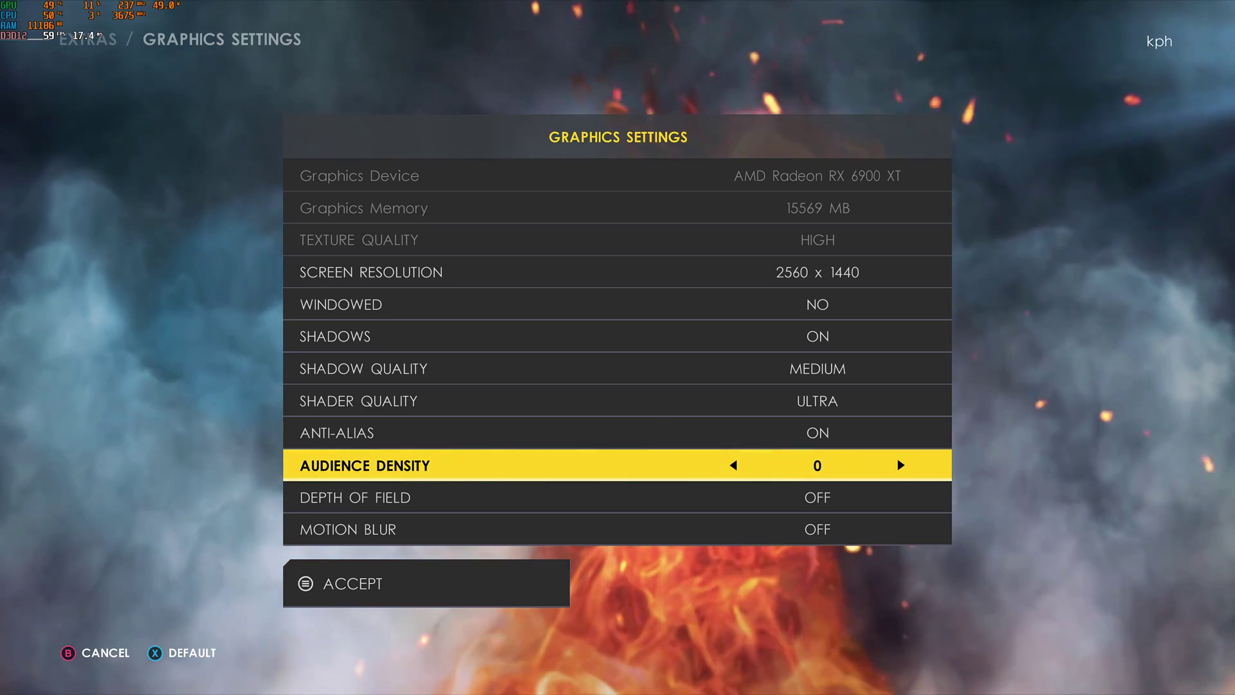
{"action": "key", "text": "Left"}
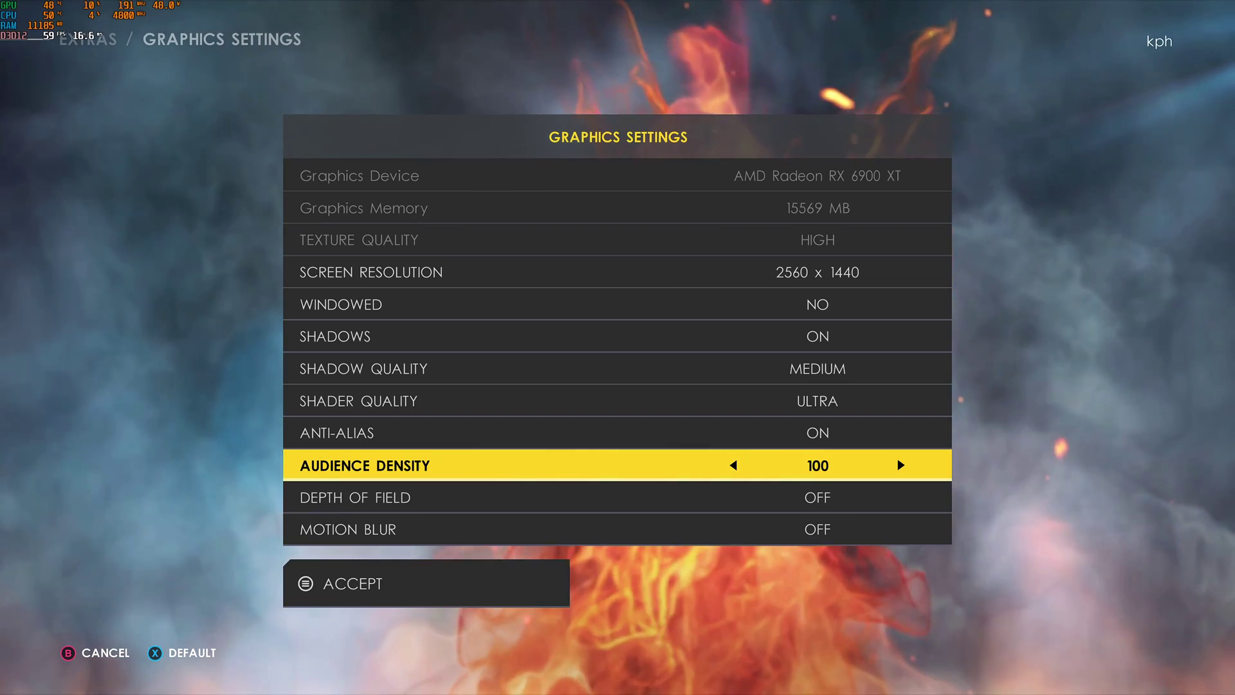
{"action": "key", "text": "Down"}
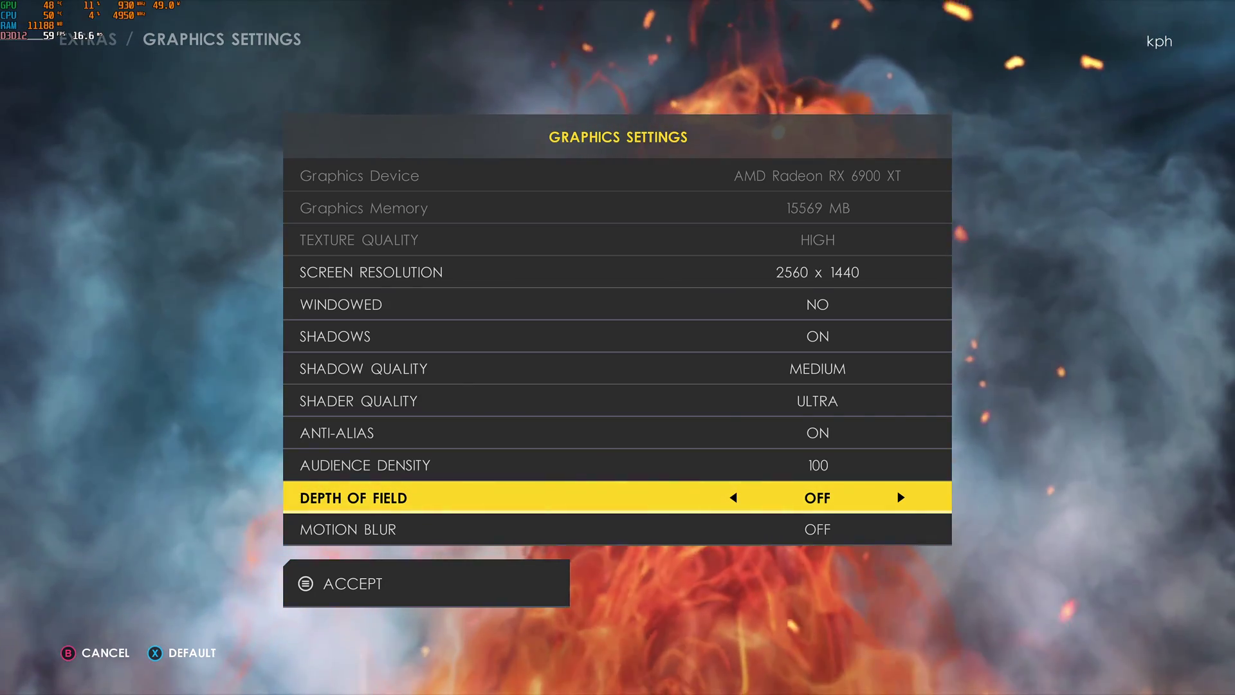
{"action": "left_click", "coordinate": [347, 530]}
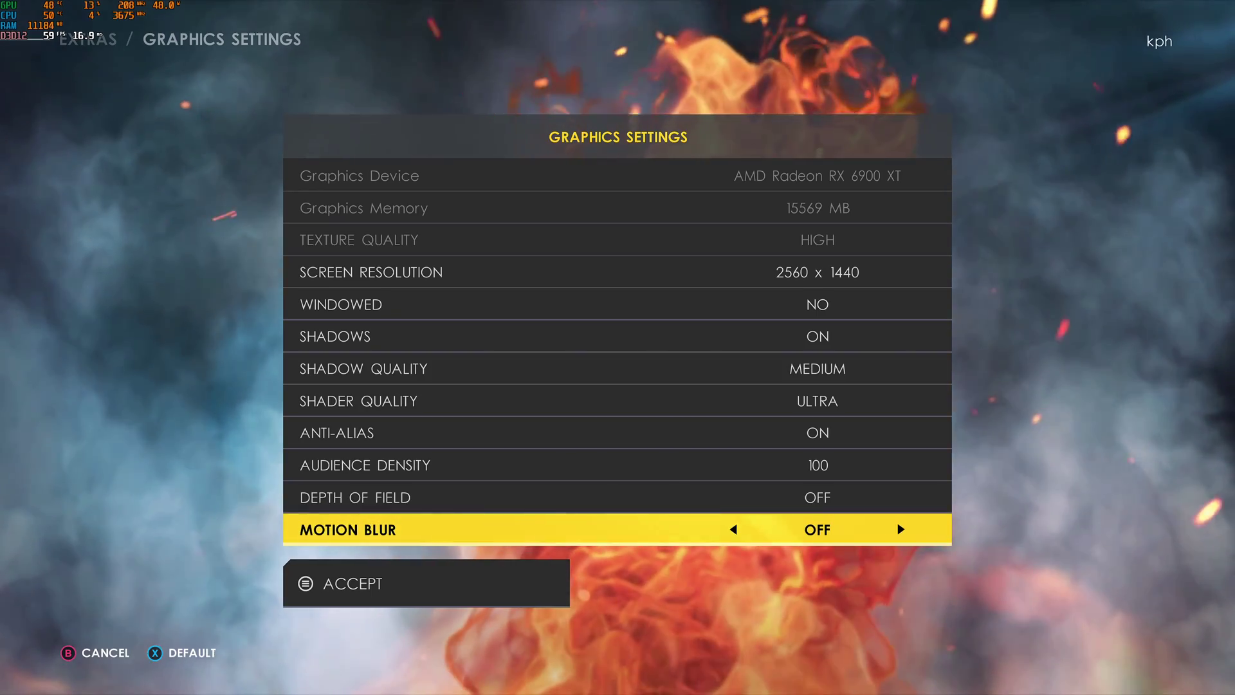